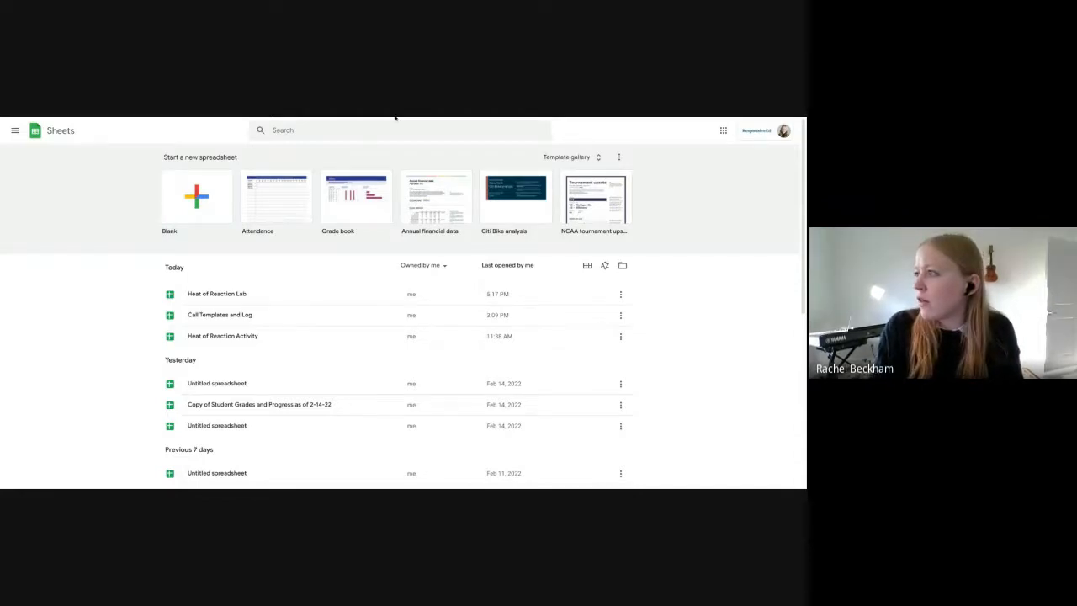
Step: Open Google Sheets in a new browser tab and create a blank spreadsheet
{"action": "key", "text": "ctrl+r"}
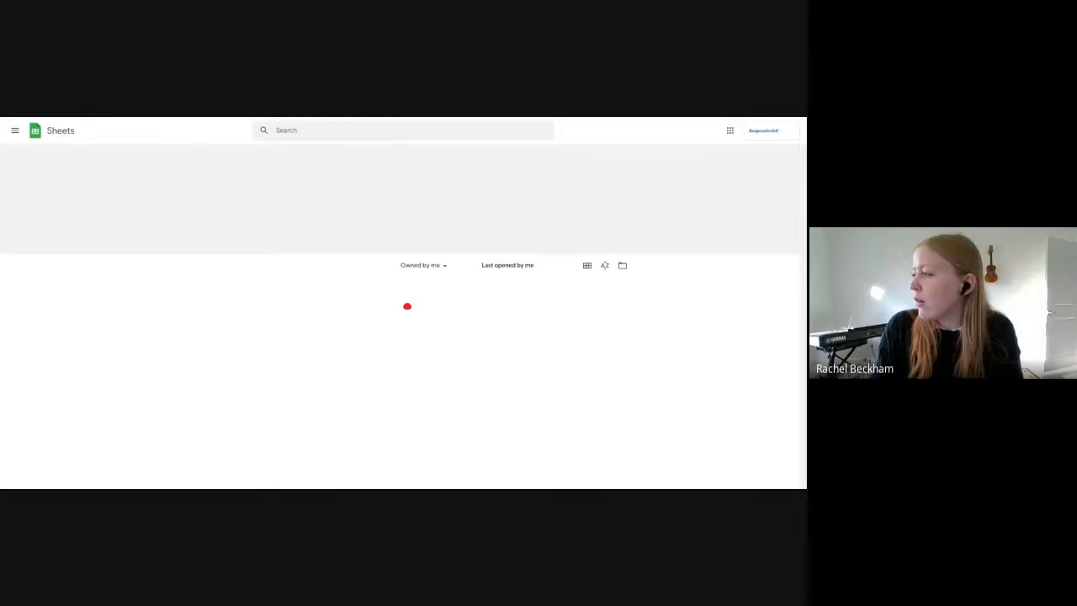
{"action": "key", "text": "ctrl+t"}
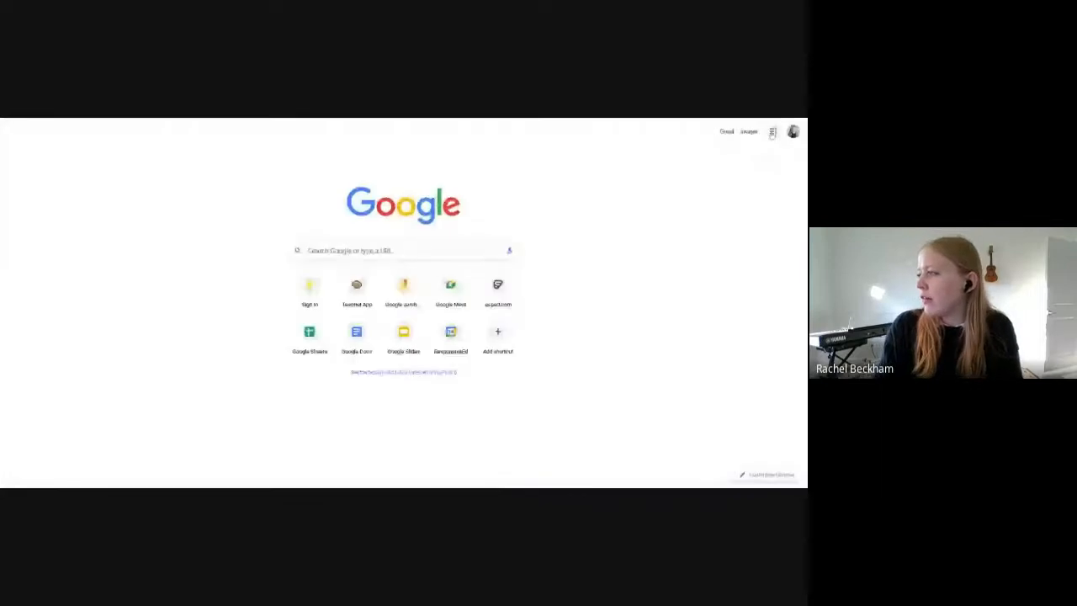
{"action": "left_click", "coordinate": [772, 135]}
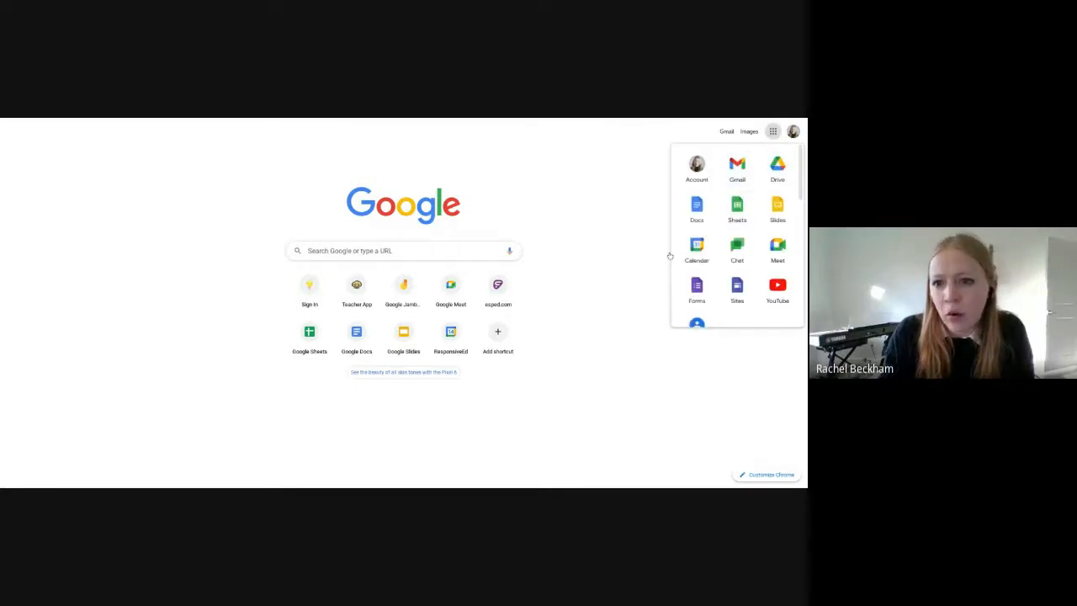
{"action": "left_click", "coordinate": [737, 211]}
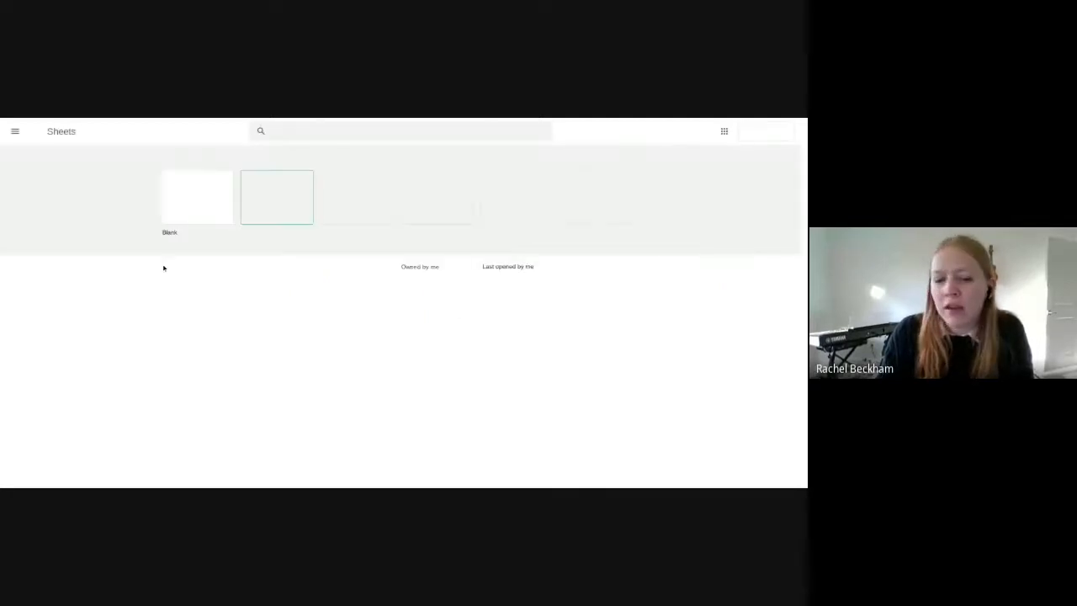
{"action": "left_click", "coordinate": [186, 208]}
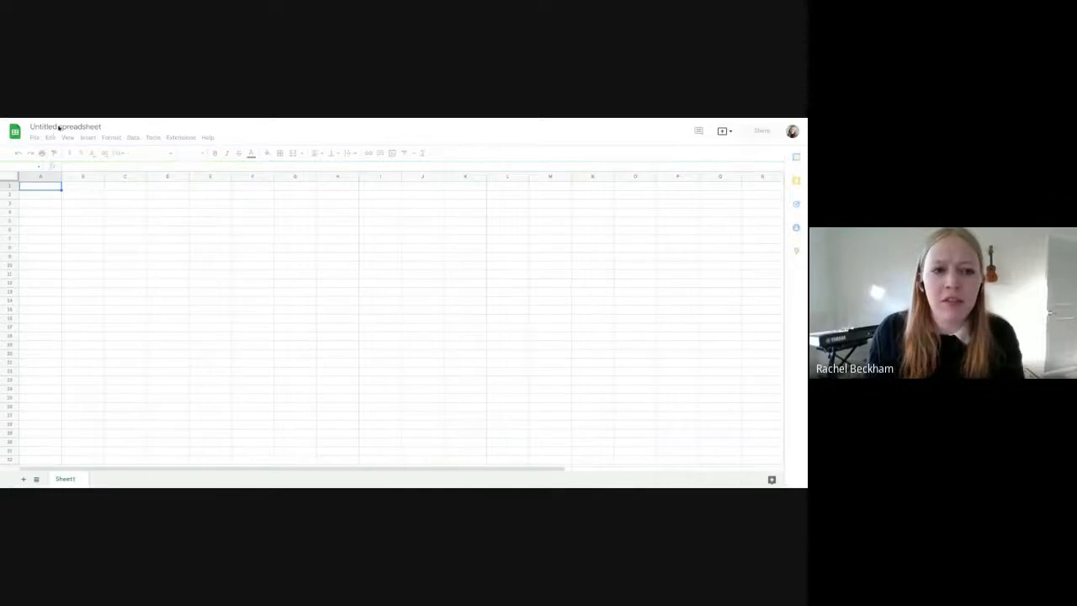
Step: Rename the untitled spreadsheet as "Heat of Reaction Activity"
{"action": "left_click", "coordinate": [59, 127]}
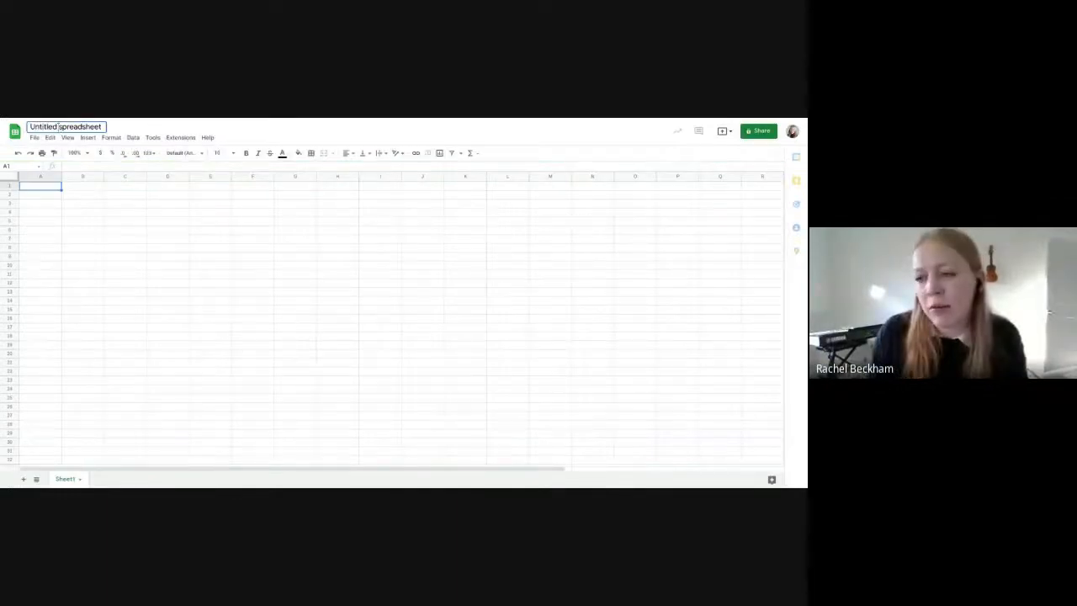
{"action": "type", "text": "H"}
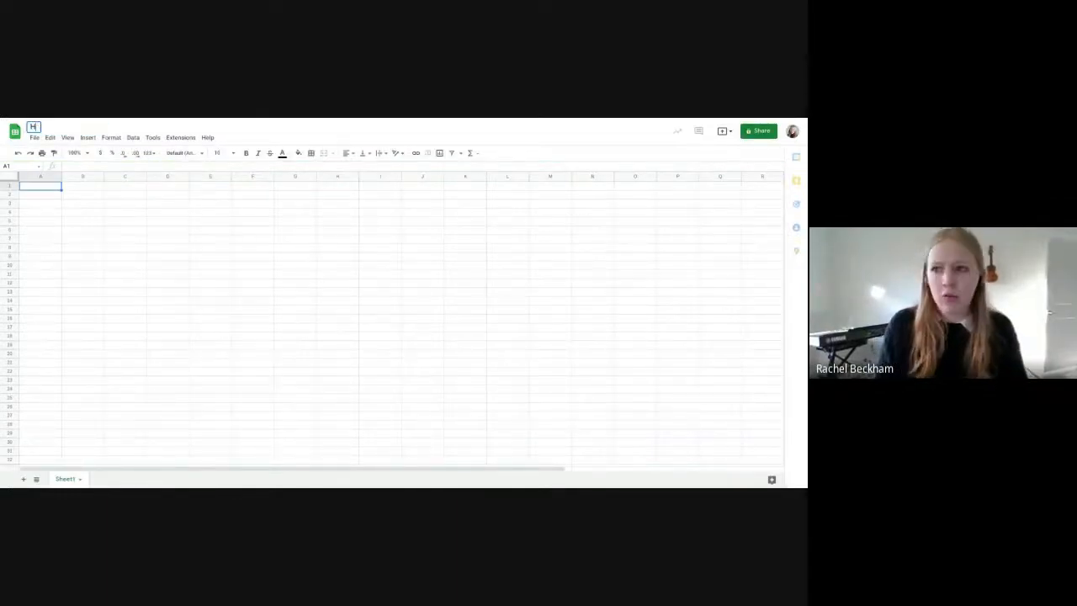
{"action": "type", "text": "eat of Reaction Activity"}
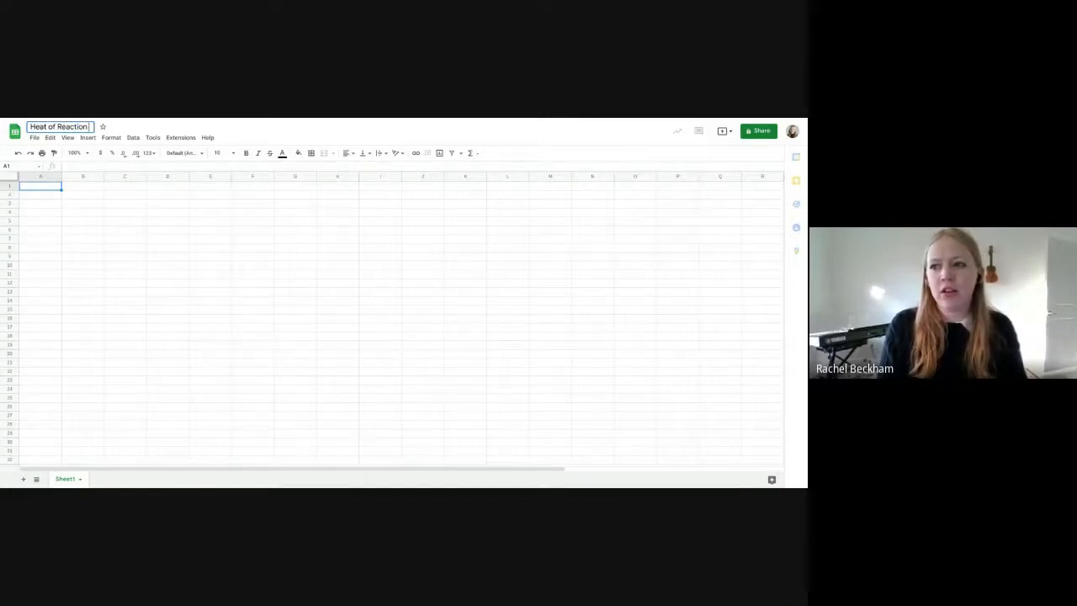
{"action": "left_click", "coordinate": [97, 213]}
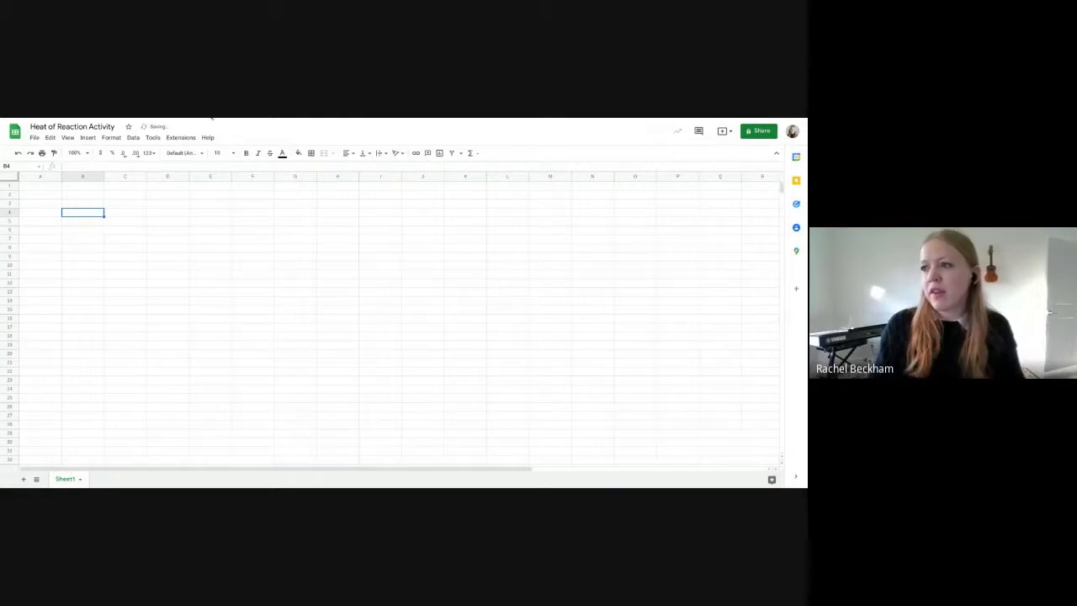
Step: Copy the Na2S2O3 and NaOH data tables from the "Activity - Heat of a Solution" page into the spreadsheet, starting at cell B4
{"action": "left_click", "coordinate": [212, 119]}
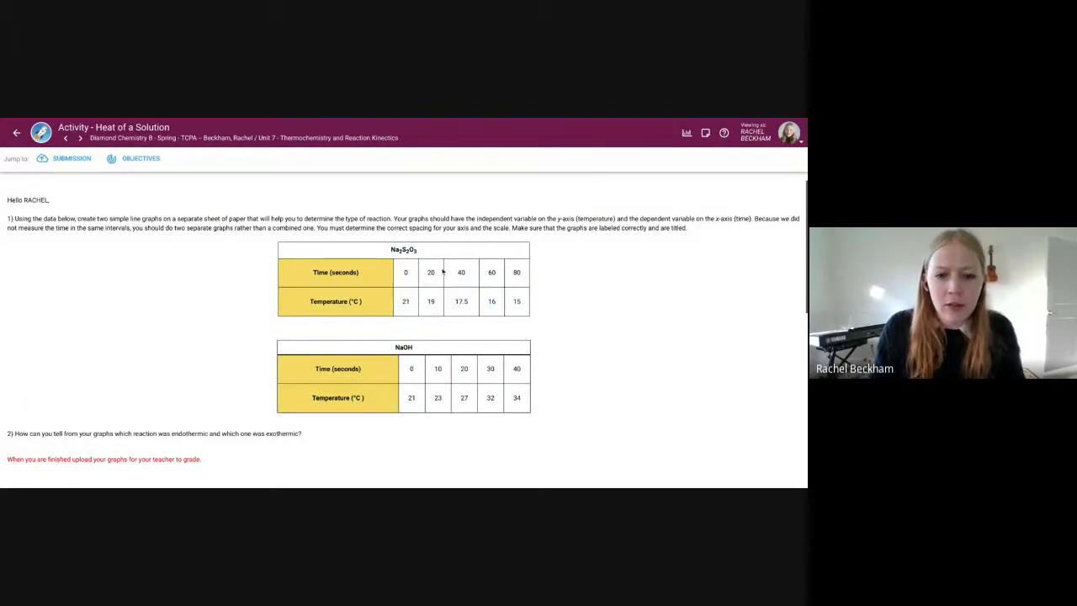
{"action": "scroll", "coordinate": [374, 277], "scroll_direction": "down", "scroll_amount": 1}
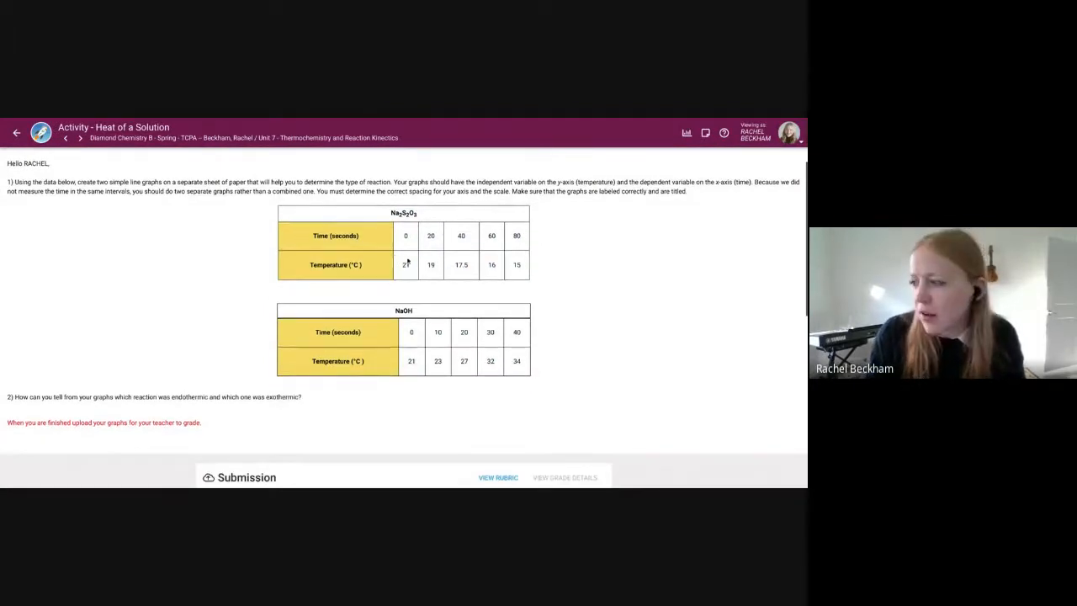
{"action": "scroll", "coordinate": [286, 315], "scroll_direction": "down", "scroll_amount": 1}
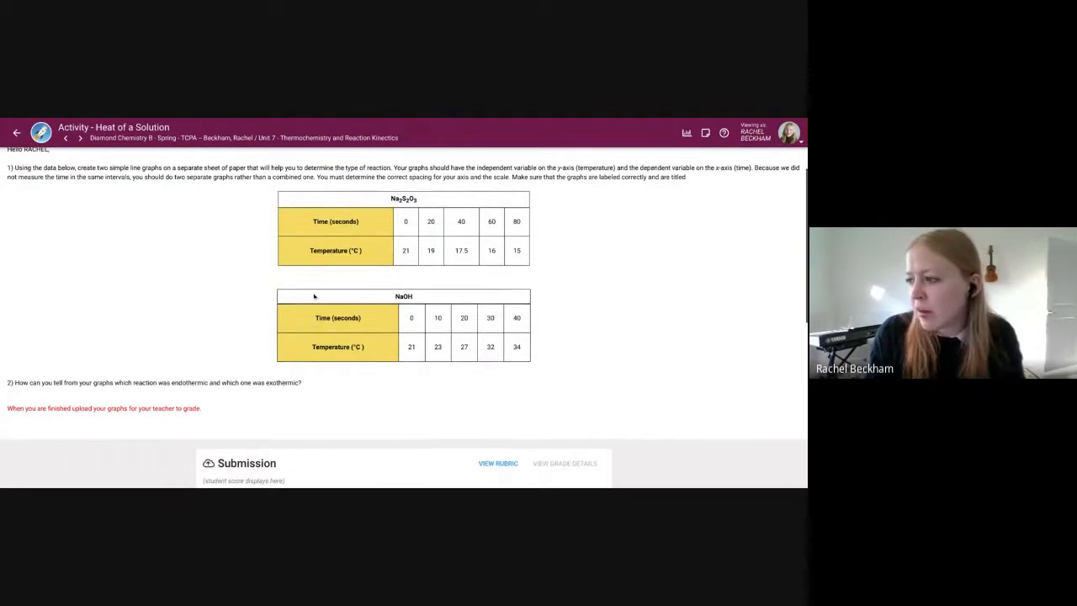
{"action": "triple_click", "coordinate": [79, 385]}
{"action": "left_click", "coordinate": [114, 341]}
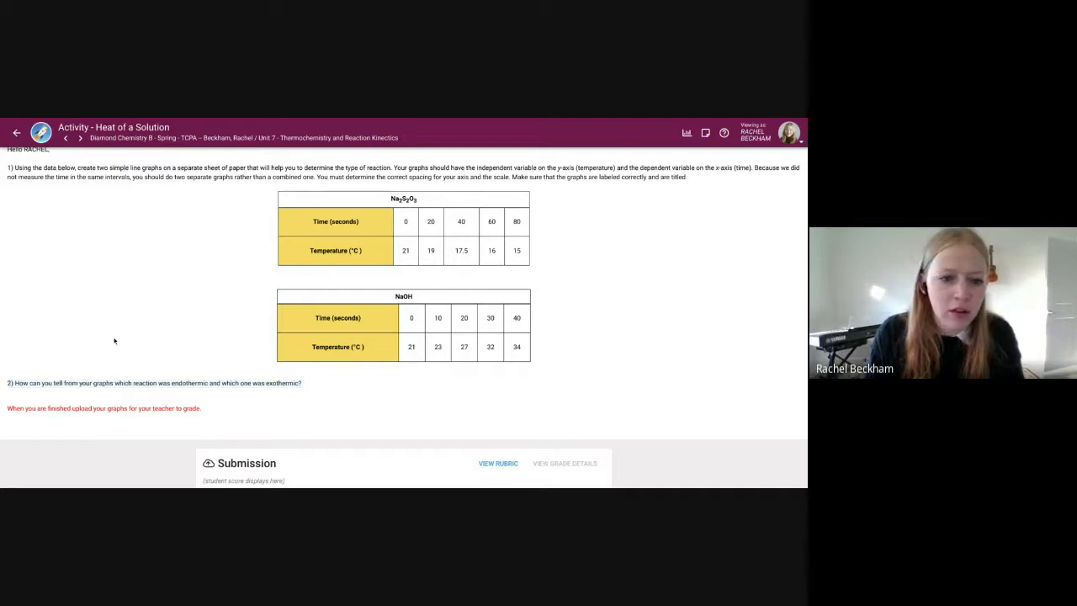
{"action": "scroll", "coordinate": [384, 228], "scroll_direction": "up", "scroll_amount": 1}
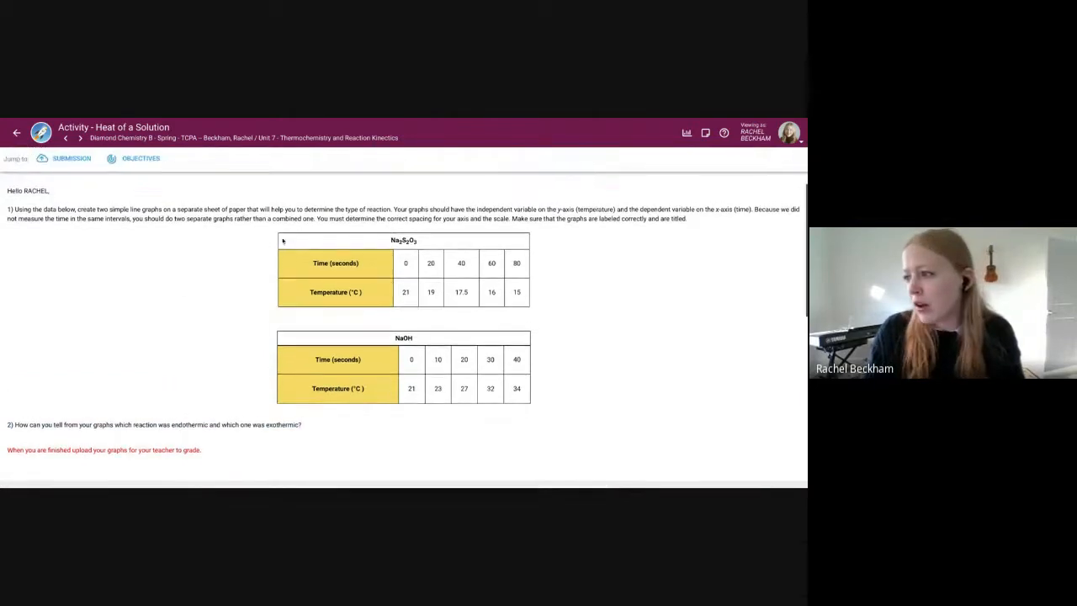
{"action": "left_click_drag", "start_coordinate": [288, 241], "coordinate": [554, 394]}
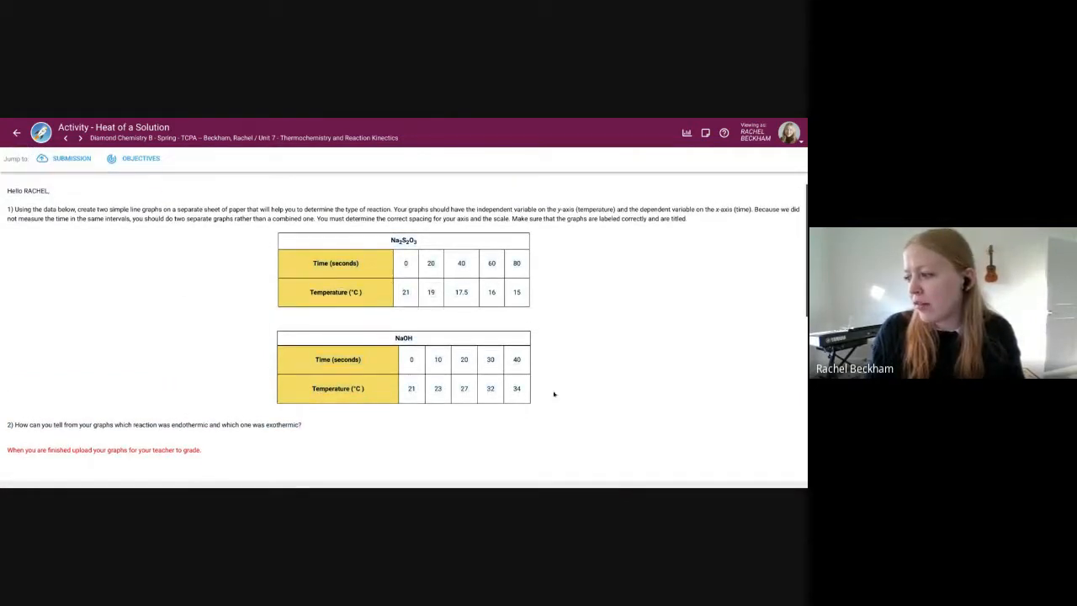
{"action": "left_click_drag", "start_coordinate": [389, 240], "coordinate": [521, 357]}
{"action": "left_click_drag", "start_coordinate": [339, 243], "coordinate": [526, 398]}
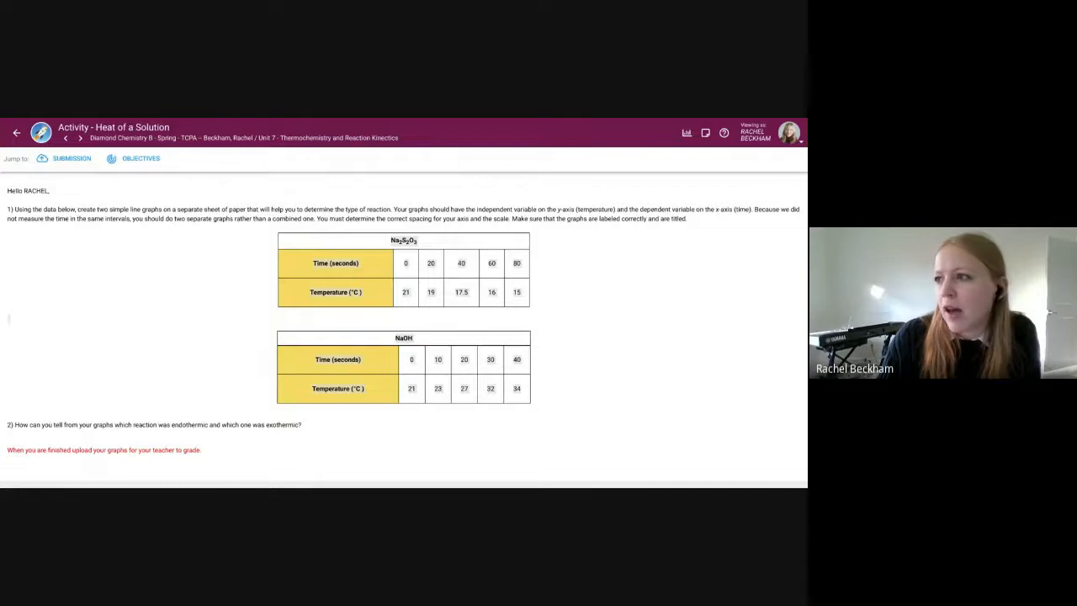
{"action": "key", "text": "ctrl+Tab"}
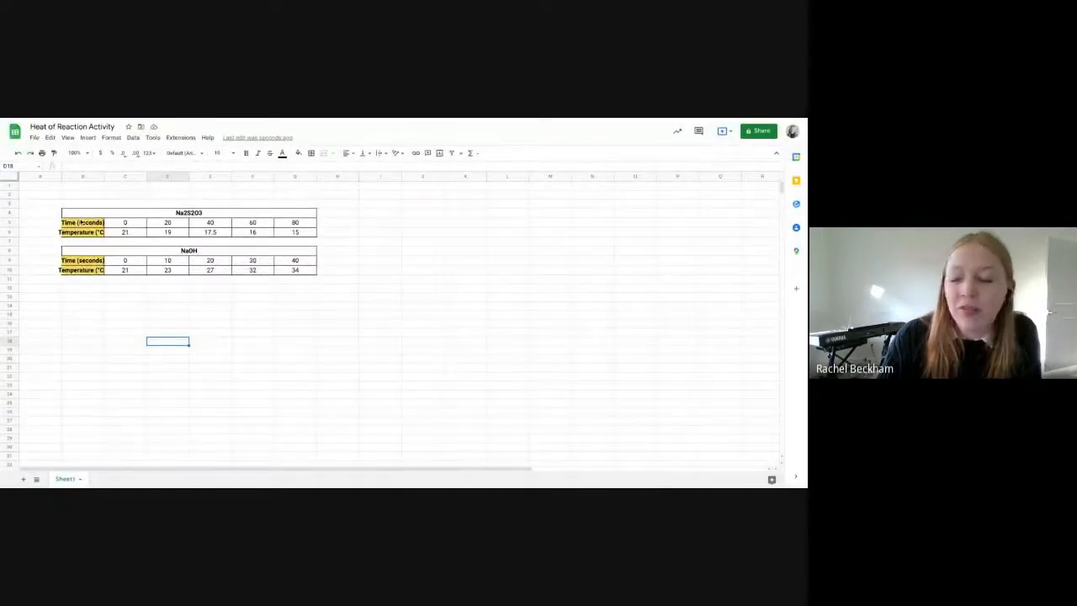
{"action": "left_click", "coordinate": [133, 308]}
Step: Widen column B to fit the full temperature labels and set the sheet's zoom to 125%
{"action": "left_click", "coordinate": [73, 215]}
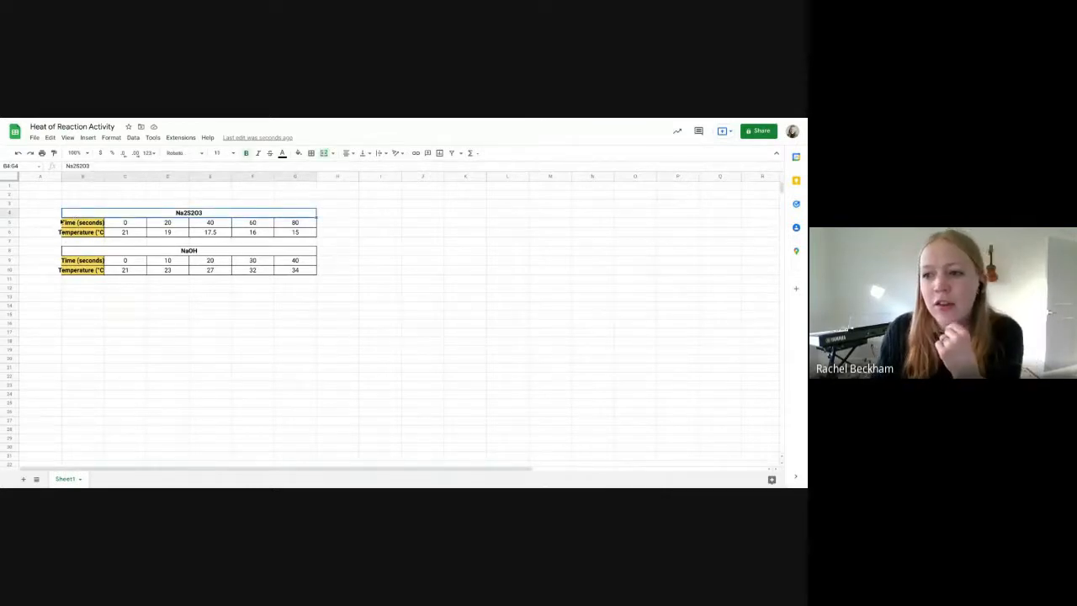
{"action": "left_click", "coordinate": [71, 177]}
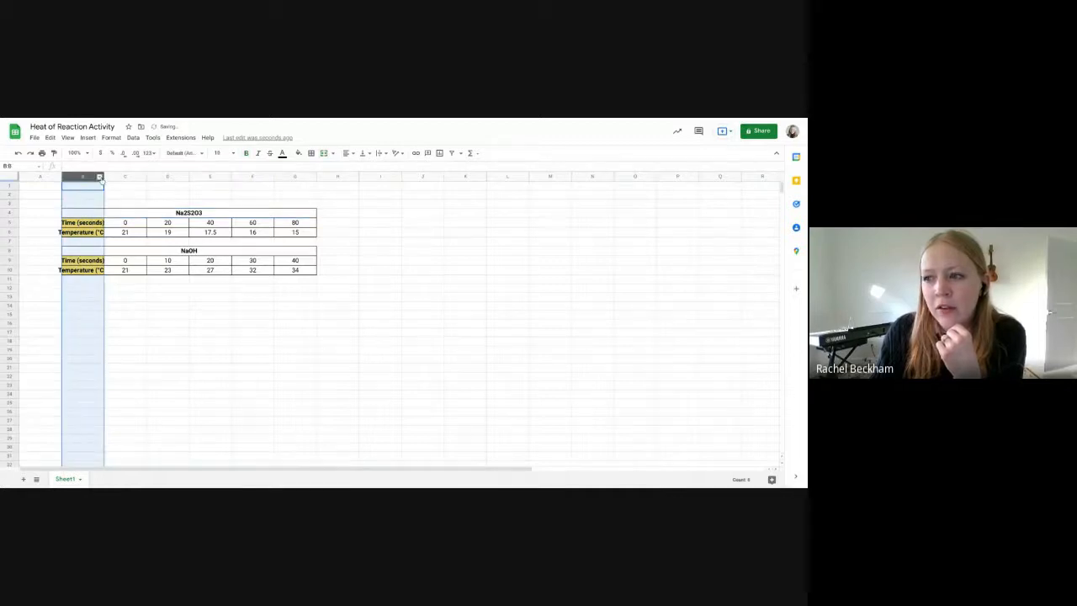
{"action": "left_click_drag", "start_coordinate": [103, 177], "coordinate": [115, 177]}
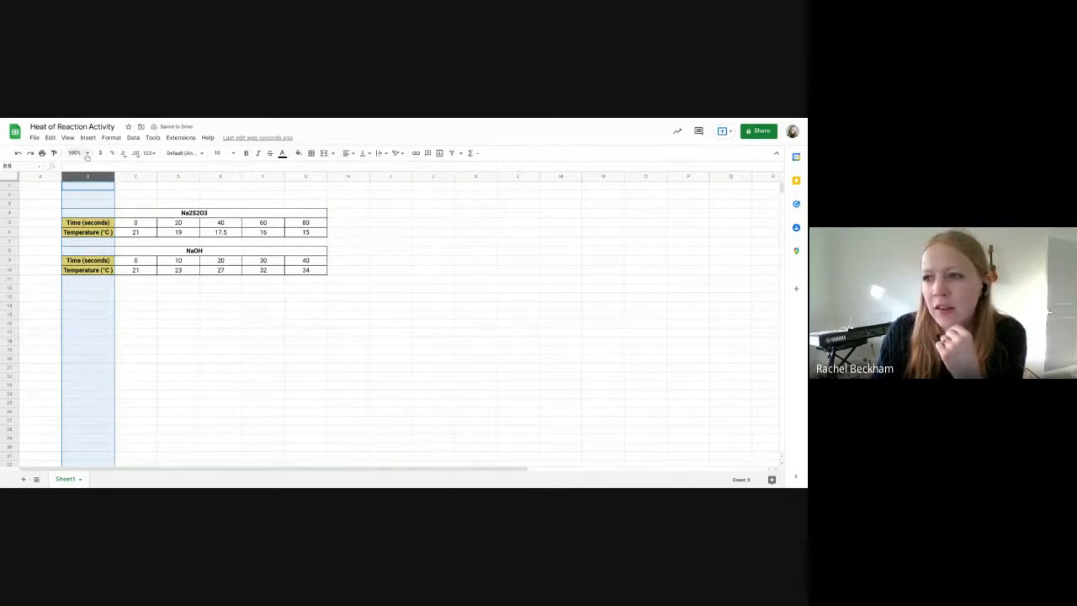
{"action": "left_click", "coordinate": [87, 157]}
{"action": "left_click", "coordinate": [82, 221]}
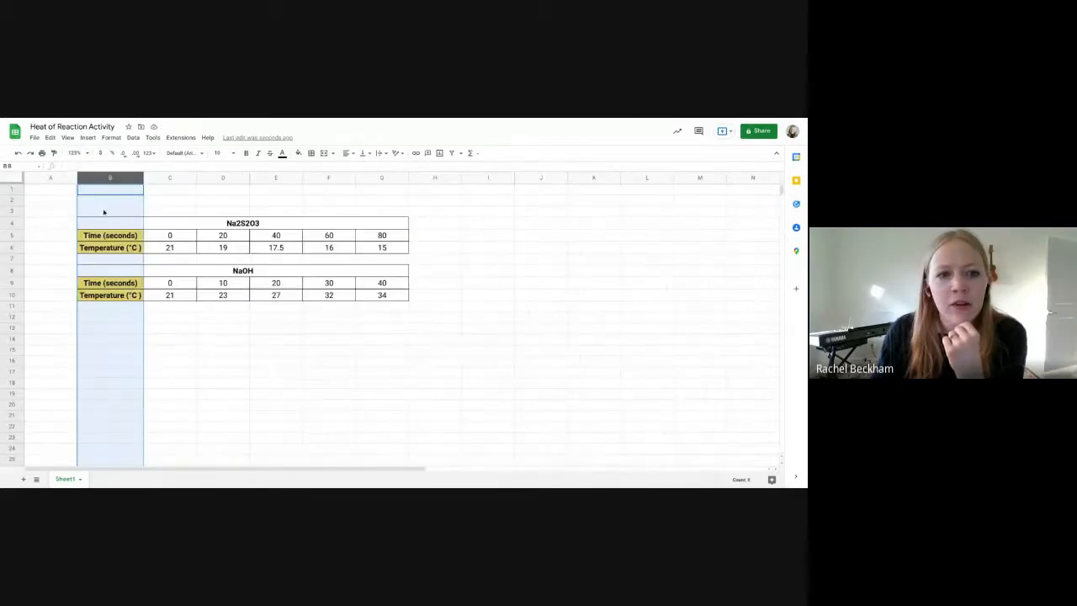
{"action": "left_click", "coordinate": [234, 348]}
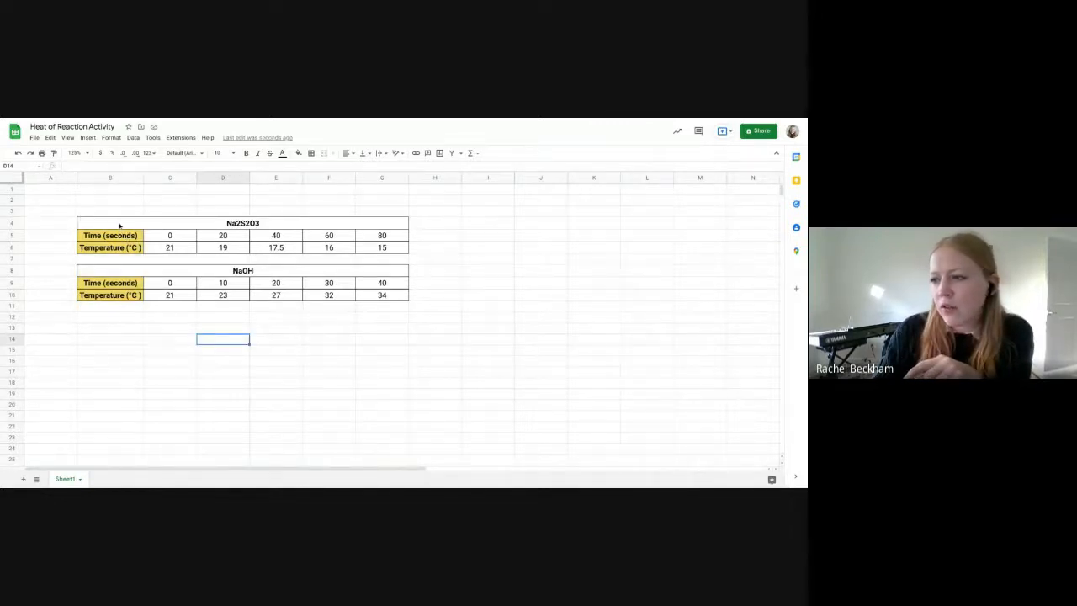
Step: Insert a chart from the Na2S2O3 time and temperature values in C5:G6
{"action": "left_click", "coordinate": [204, 238]}
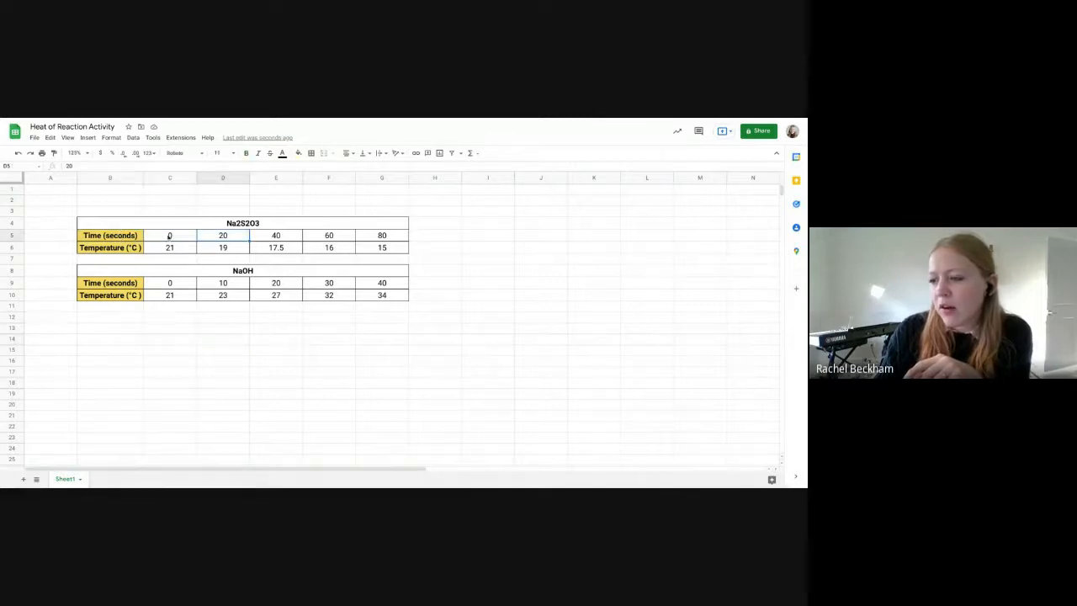
{"action": "left_click_drag", "start_coordinate": [169, 237], "coordinate": [370, 252]}
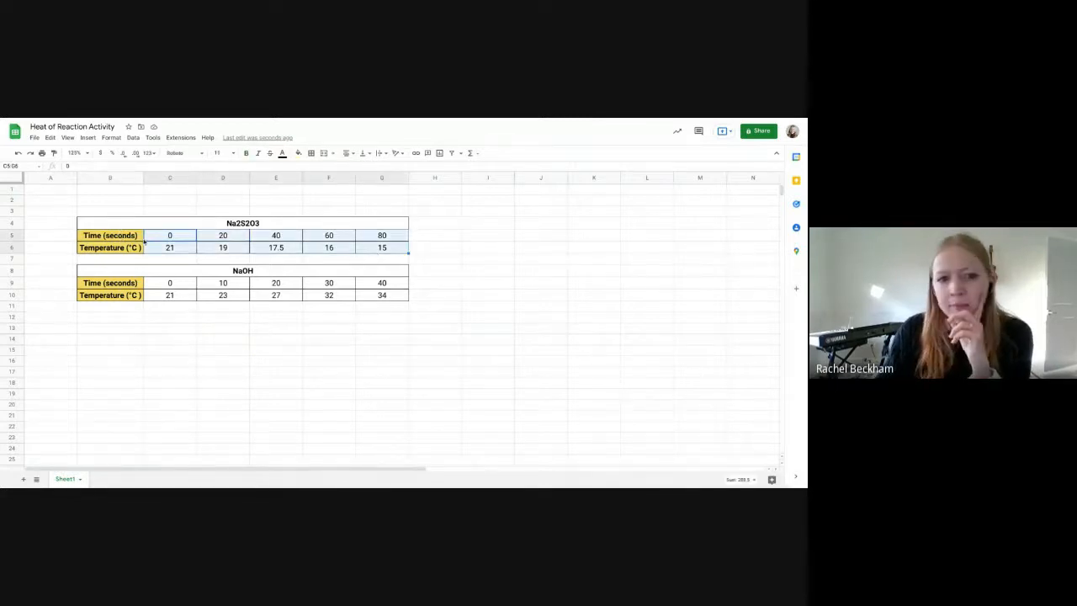
{"action": "left_click_drag", "start_coordinate": [169, 236], "coordinate": [378, 249]}
{"action": "left_click", "coordinate": [88, 137]}
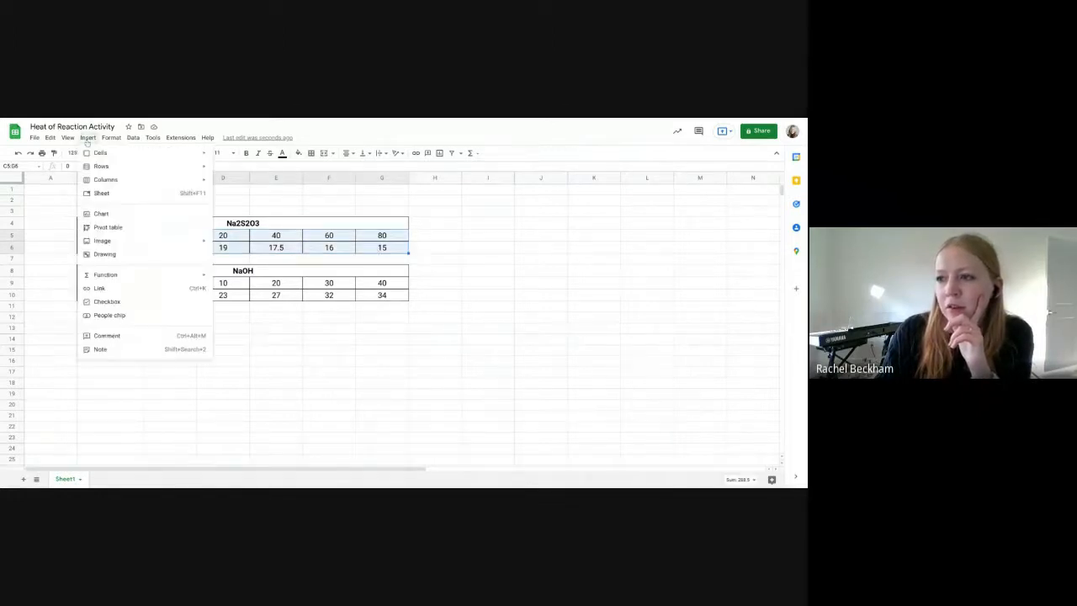
{"action": "left_click", "coordinate": [120, 212]}
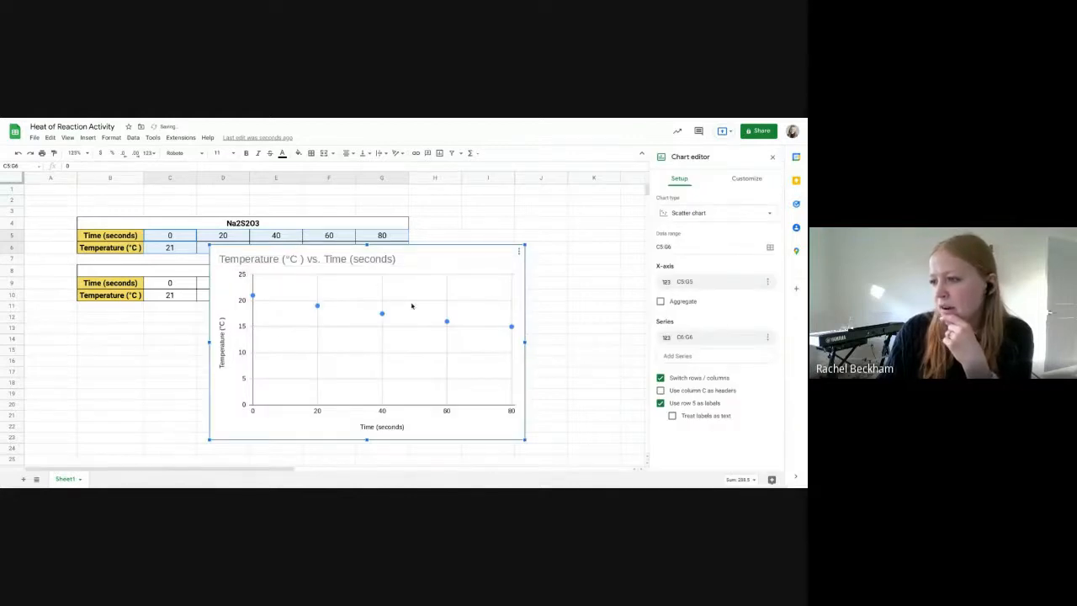
Step: Try the pie chart type on the Na2S2O3 chart and return it to a scatter chart
{"action": "left_click", "coordinate": [679, 214]}
{"action": "left_click", "coordinate": [679, 215]}
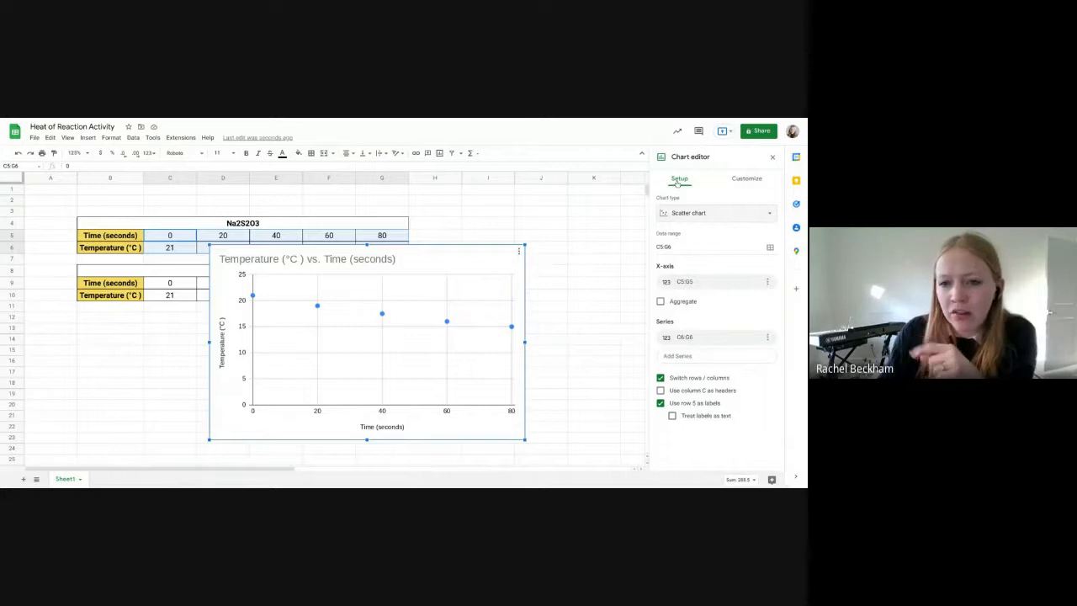
{"action": "left_click", "coordinate": [690, 218]}
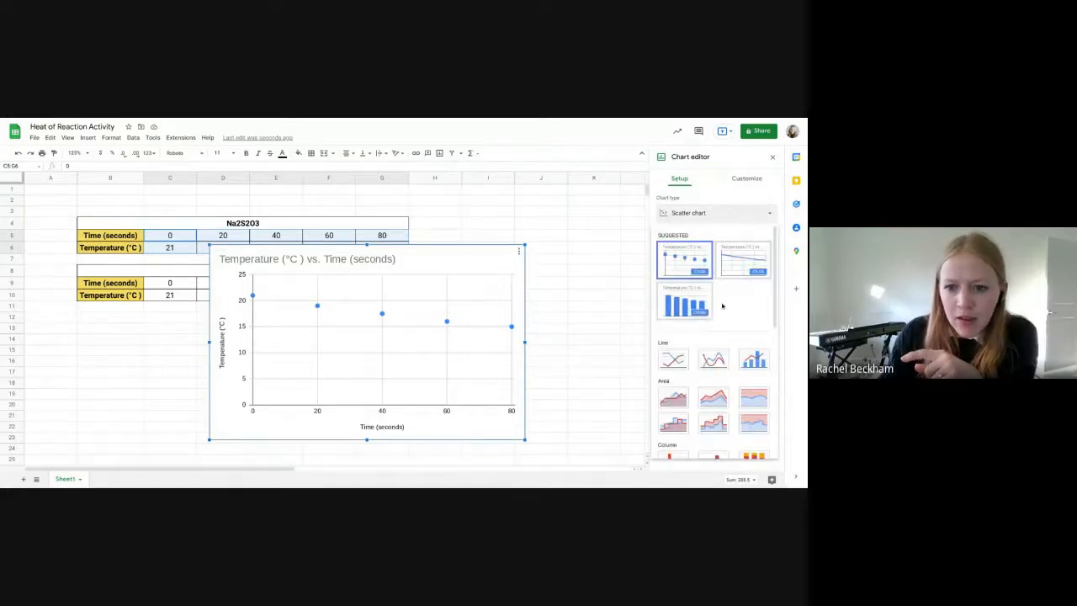
{"action": "scroll", "coordinate": [742, 313], "scroll_direction": "down", "scroll_amount": 2}
{"action": "scroll", "coordinate": [742, 313], "scroll_direction": "down", "scroll_amount": 4}
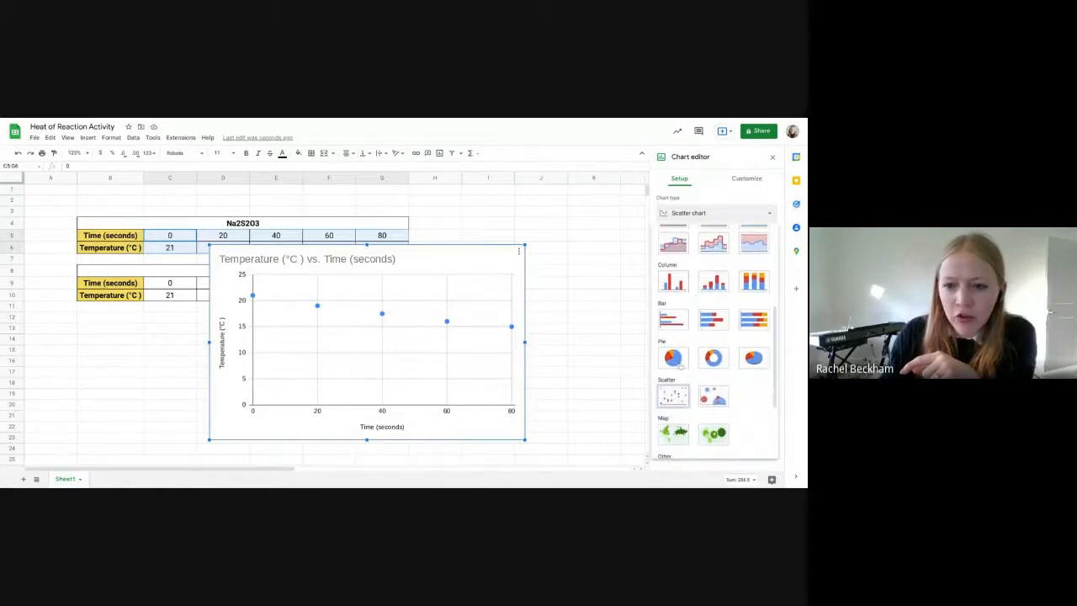
{"action": "left_click", "coordinate": [673, 357]}
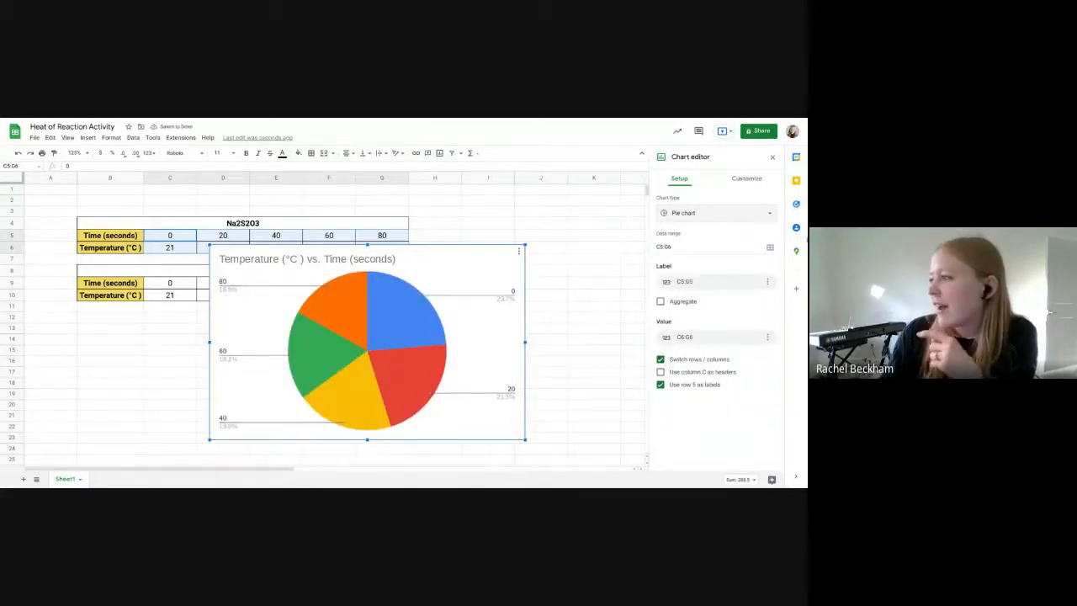
{"action": "left_click", "coordinate": [697, 218]}
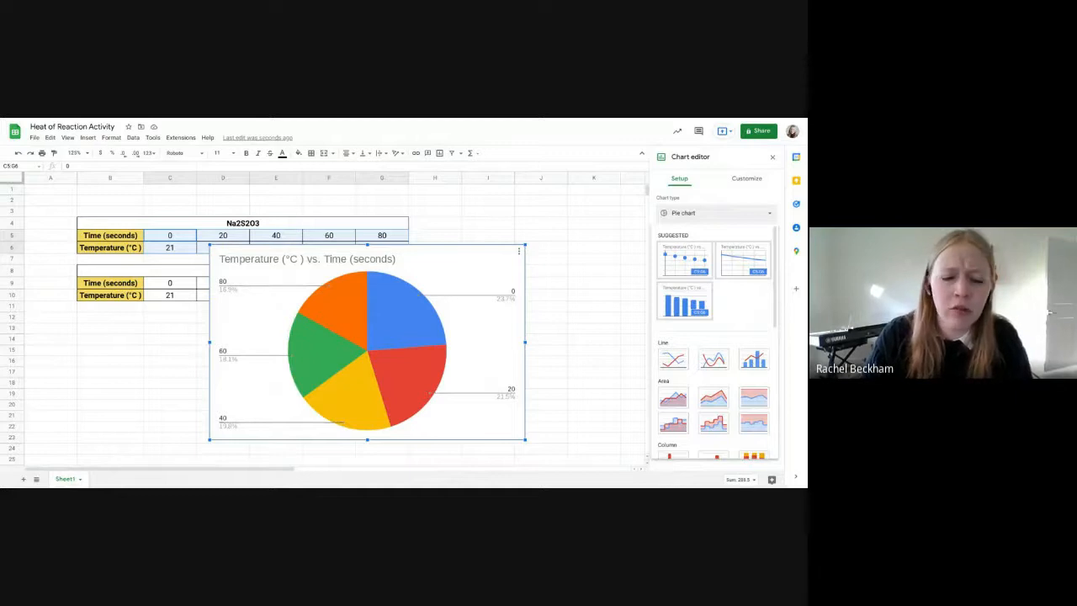
{"action": "left_click", "coordinate": [680, 264]}
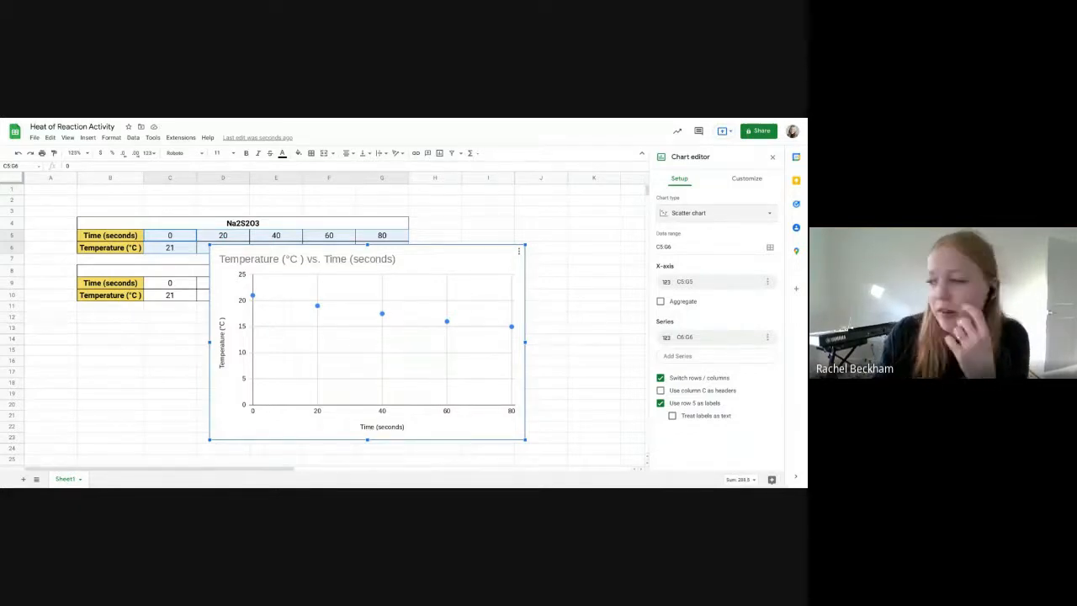
Step: Try a pale yellow border and a light yellow background on the Na2S2O3 chart
{"action": "left_click", "coordinate": [748, 180]}
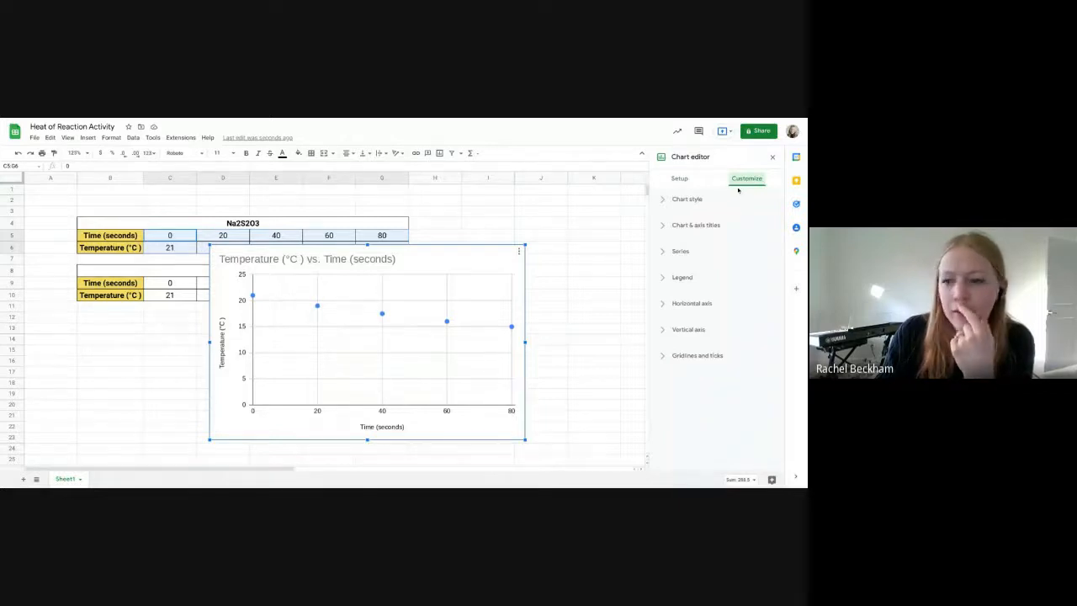
{"action": "left_click", "coordinate": [685, 204]}
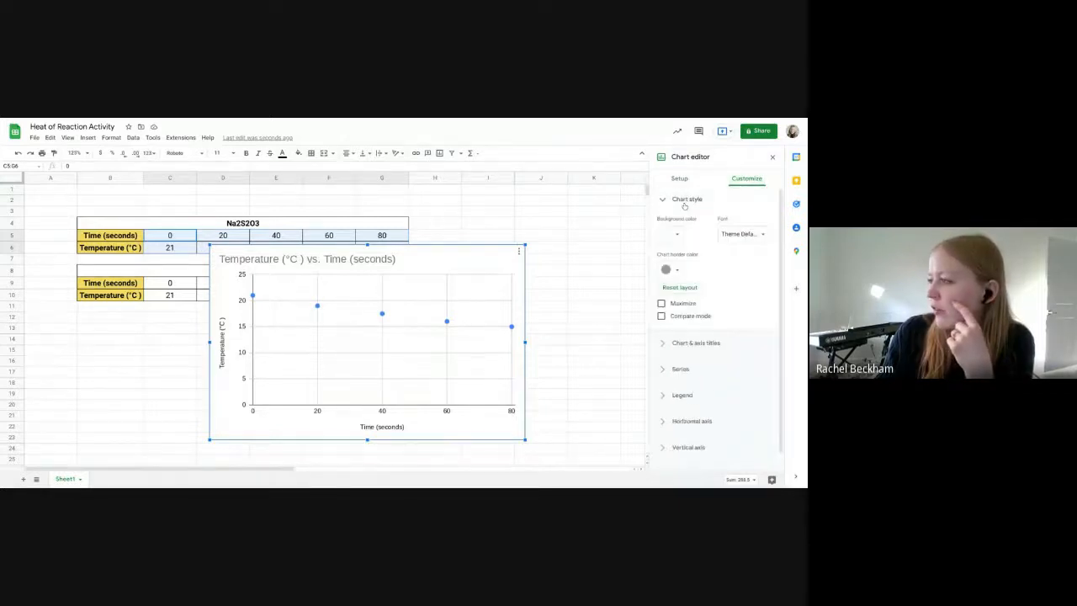
{"action": "left_click", "coordinate": [675, 270]}
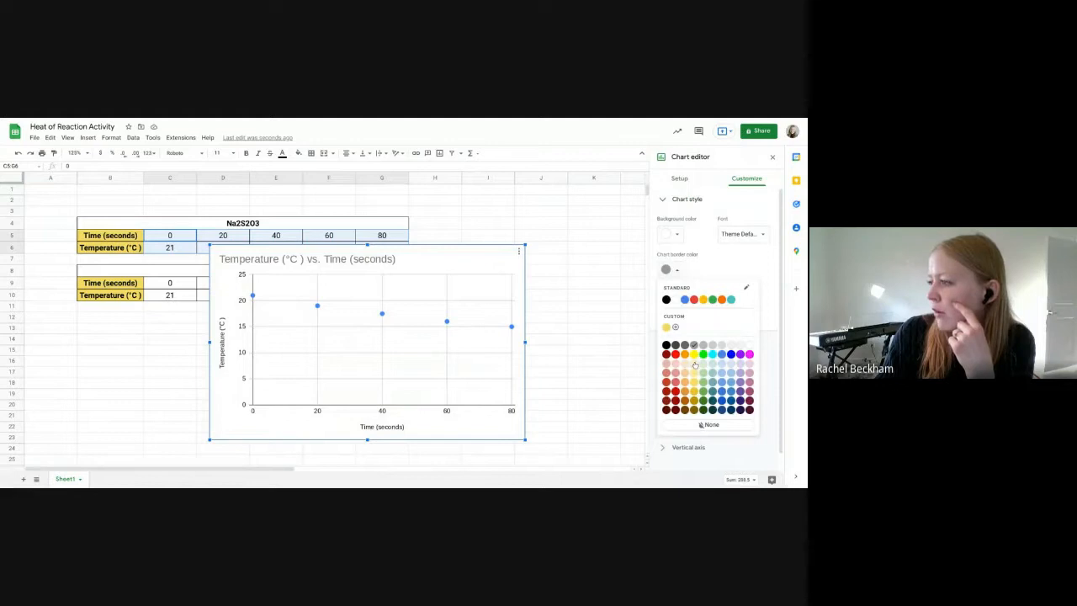
{"action": "left_click", "coordinate": [694, 365]}
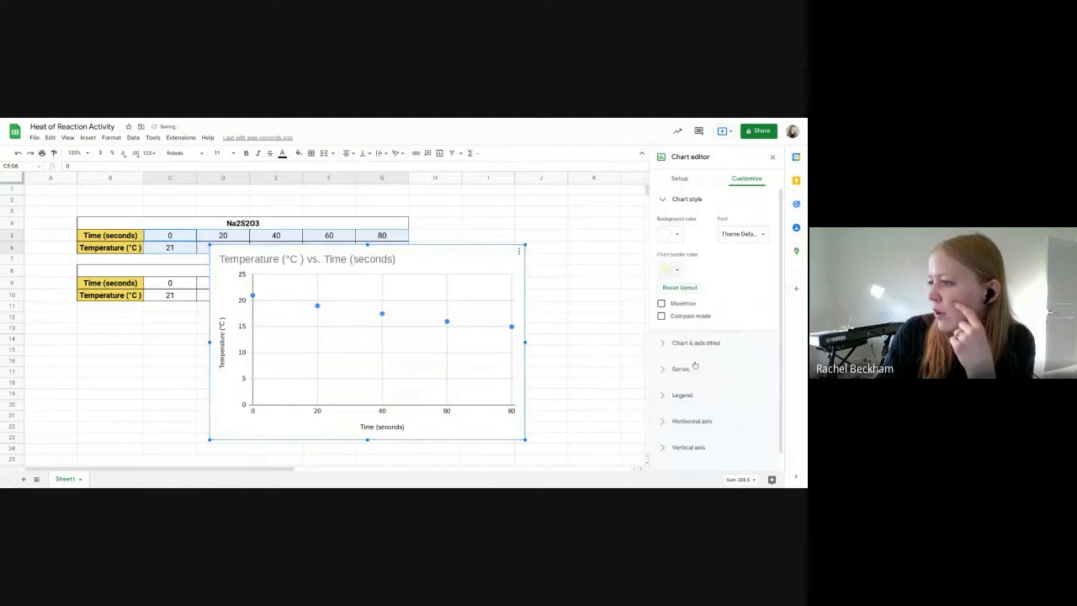
{"action": "left_click", "coordinate": [676, 237]}
{"action": "left_click", "coordinate": [695, 339]}
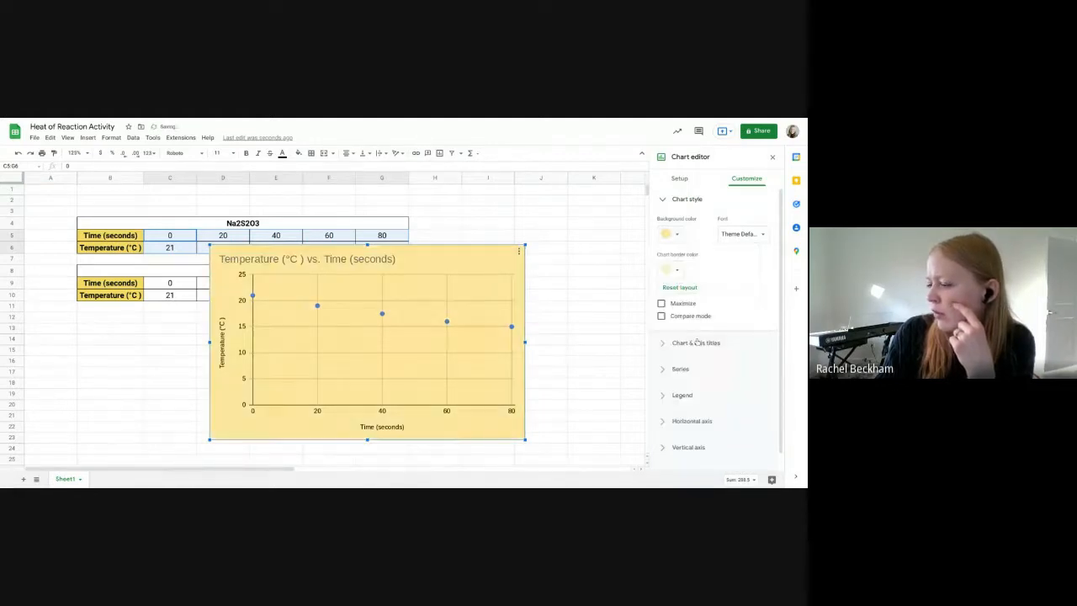
{"action": "left_click", "coordinate": [674, 240]}
{"action": "left_click", "coordinate": [674, 240]}
Step: Set the Na2S2O3 chart's border color to light blue and try a pale blue background
{"action": "left_click", "coordinate": [678, 272]}
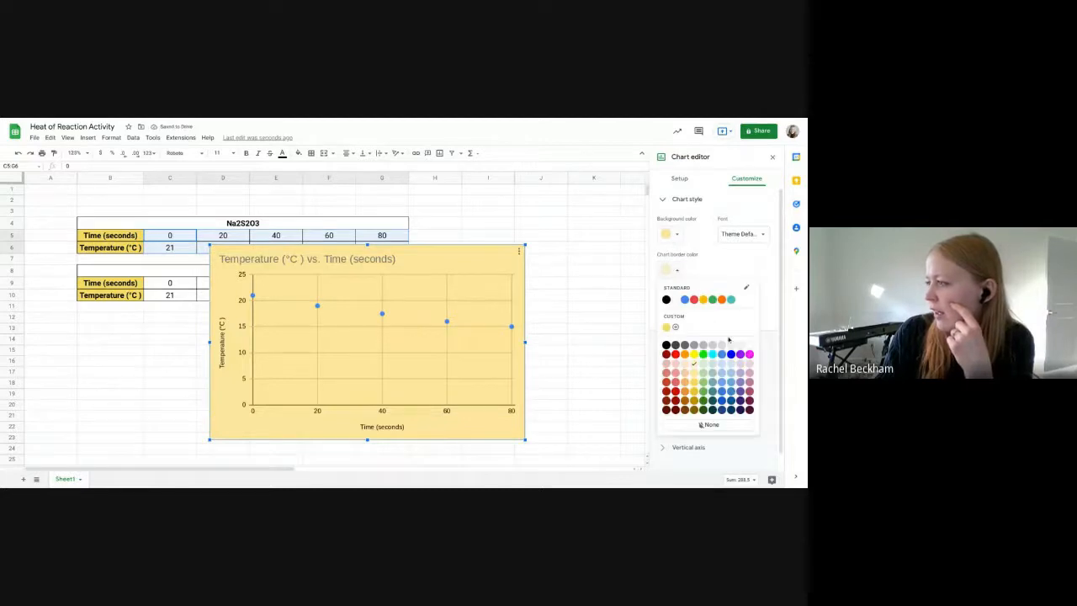
{"action": "left_click", "coordinate": [721, 374]}
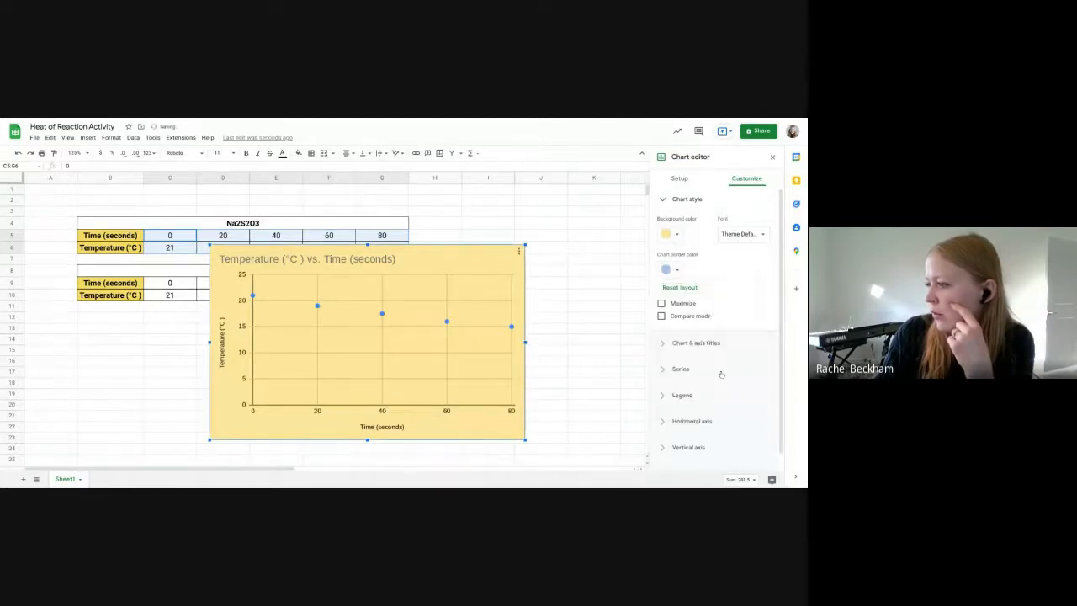
{"action": "left_click", "coordinate": [676, 237]}
{"action": "left_click", "coordinate": [722, 328]}
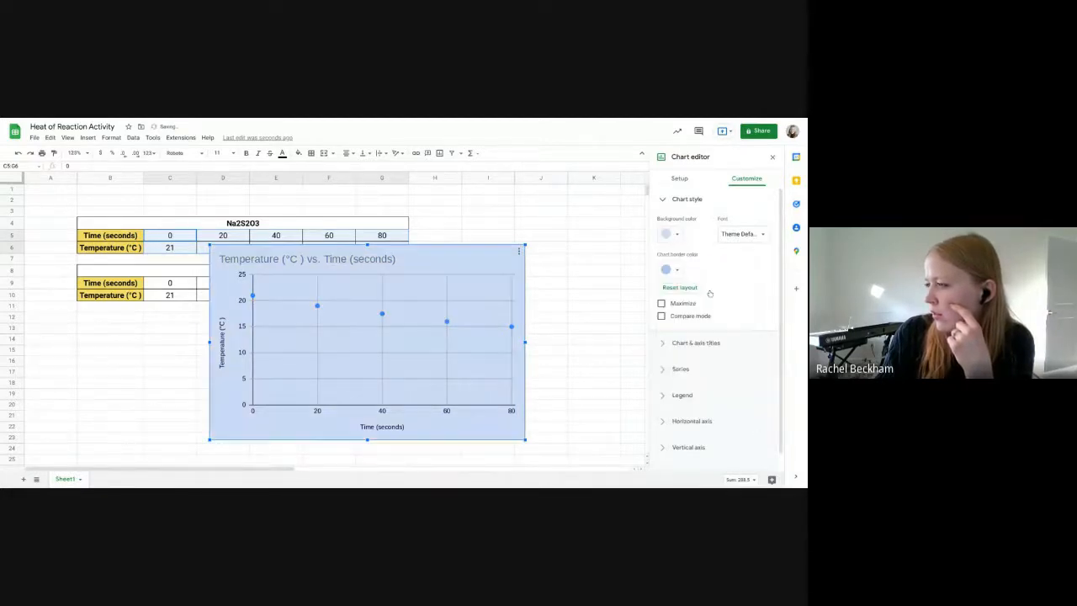
Step: Change the chart's background to a very light gray after trying a darker gray
{"action": "left_click", "coordinate": [677, 235]}
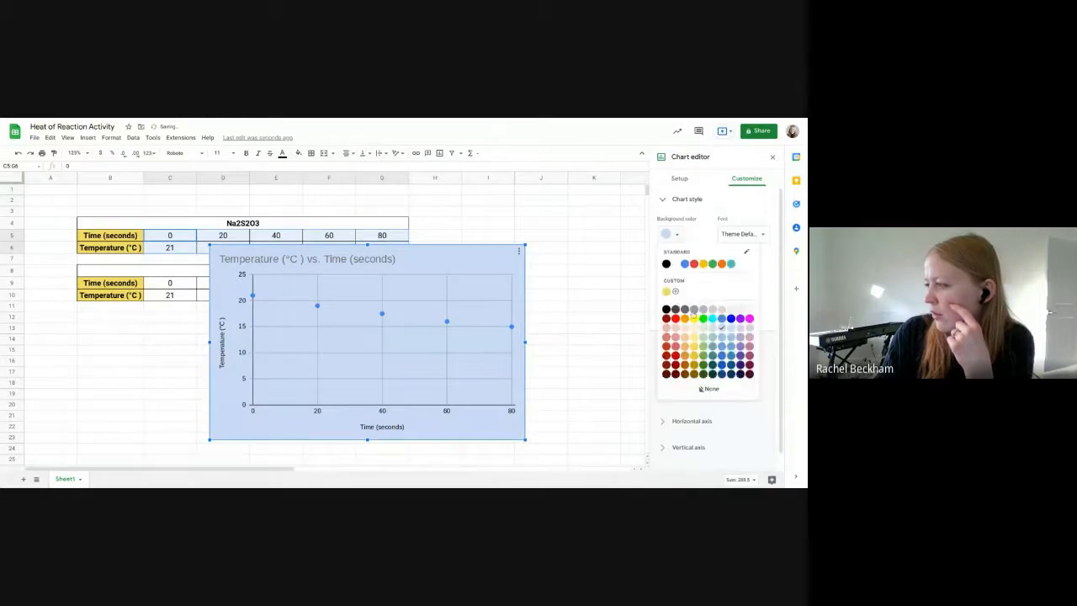
{"action": "left_click", "coordinate": [703, 313]}
{"action": "left_click", "coordinate": [677, 235]}
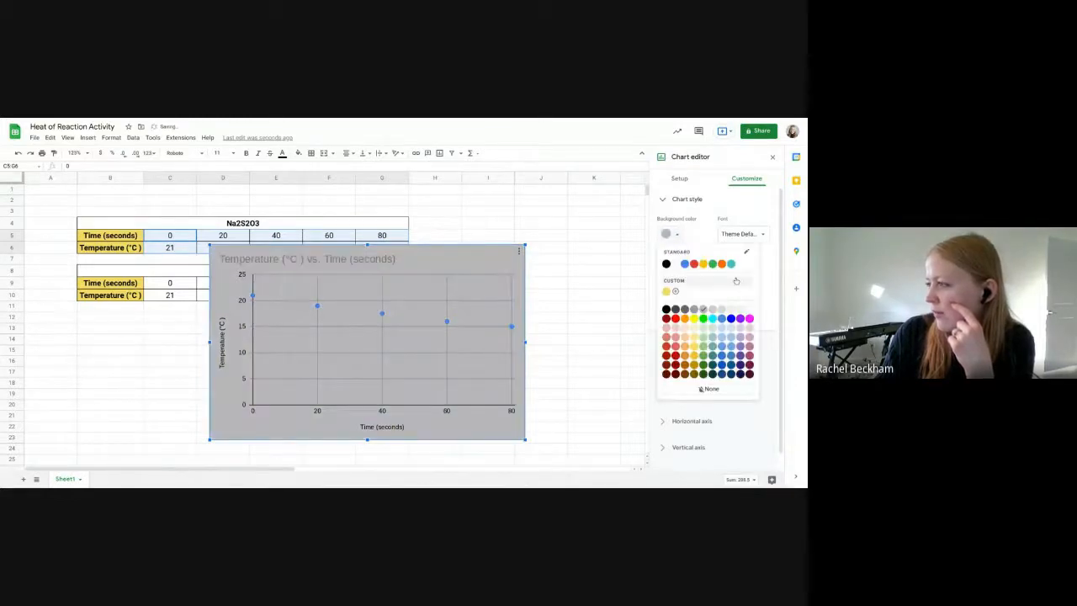
{"action": "left_click", "coordinate": [741, 314]}
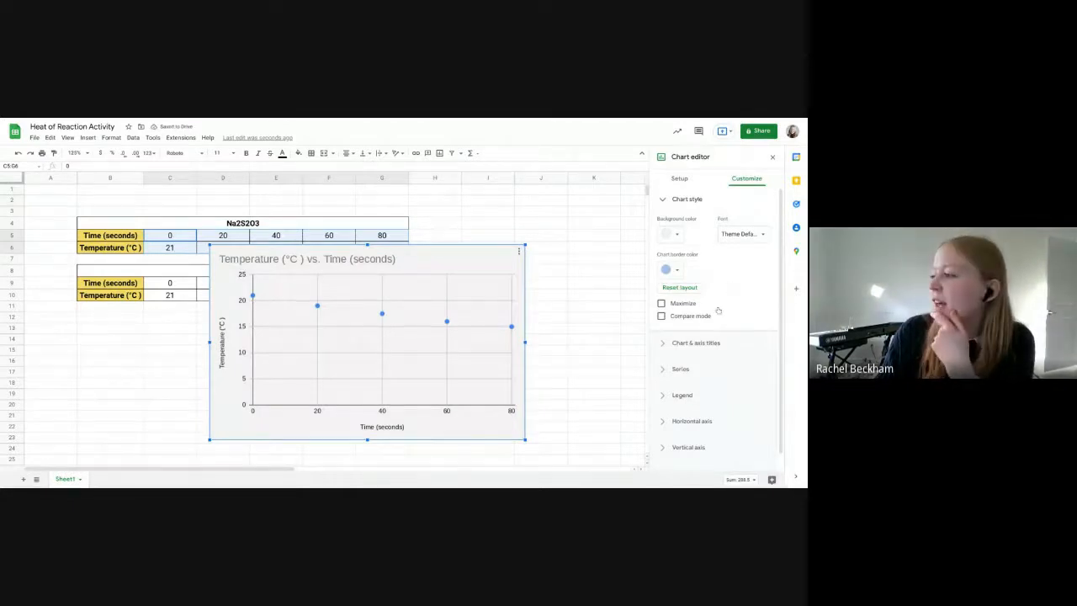
Step: Set the color of the chart's data series points to black
{"action": "scroll", "coordinate": [718, 310], "scroll_direction": "down", "scroll_amount": 1}
{"action": "left_click", "coordinate": [682, 360]}
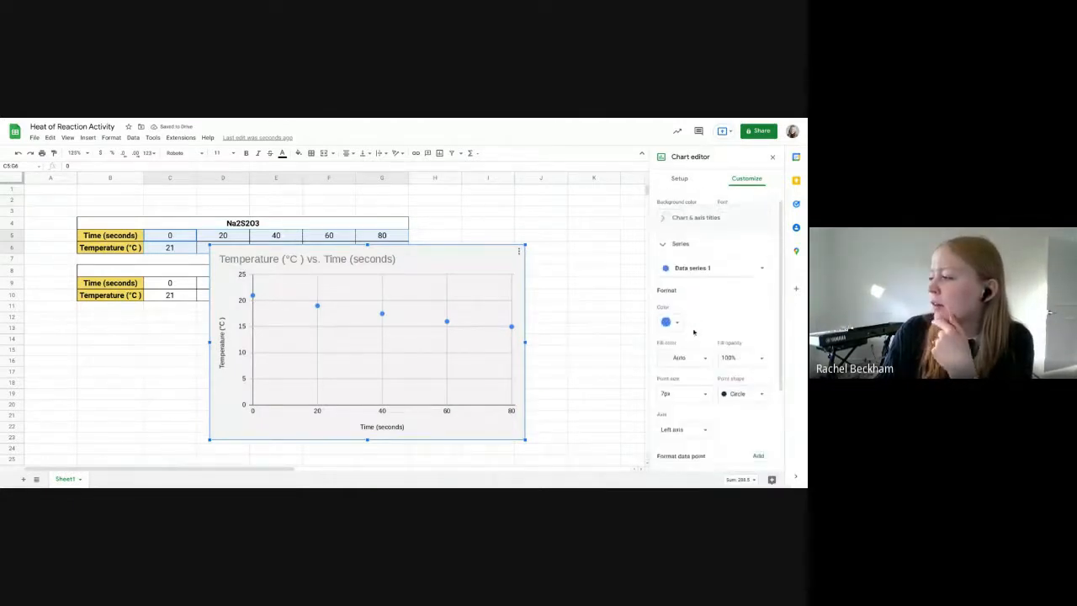
{"action": "scroll", "coordinate": [694, 331], "scroll_direction": "down", "scroll_amount": 1}
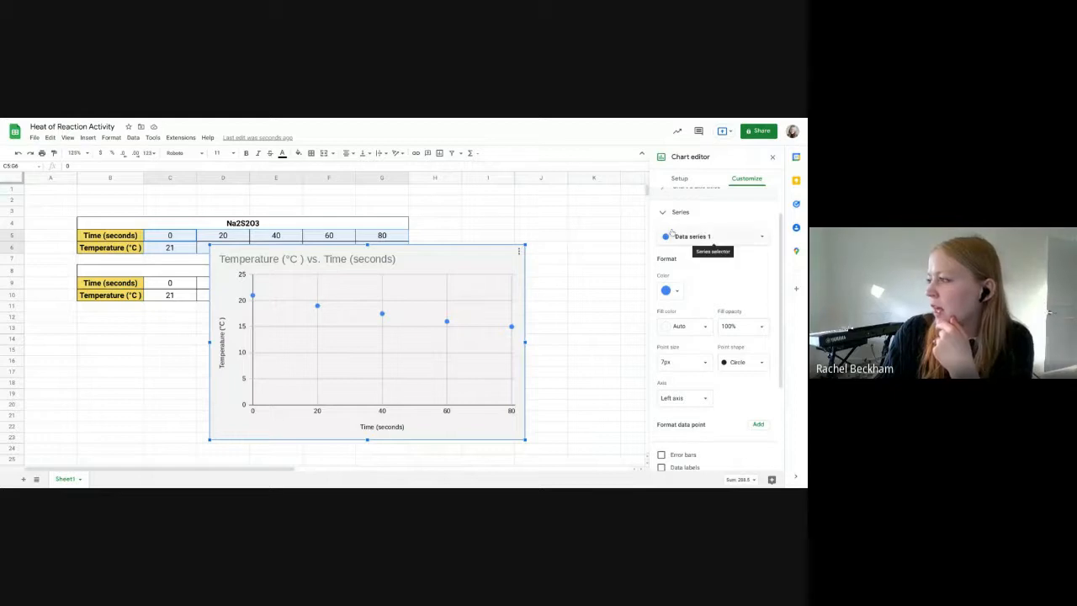
{"action": "scroll", "coordinate": [678, 269], "scroll_direction": "down", "scroll_amount": 1}
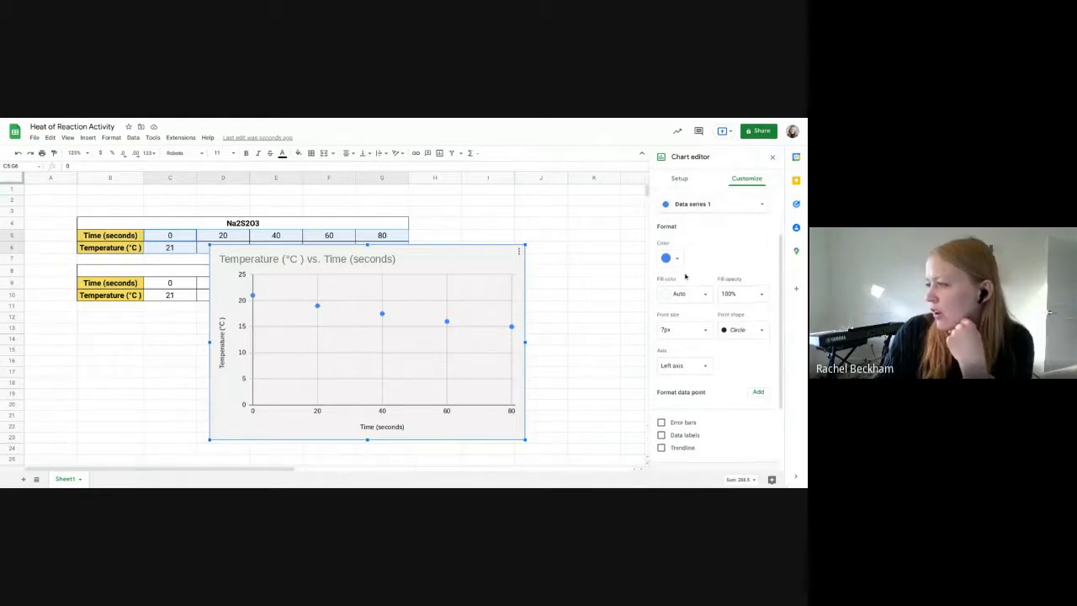
{"action": "scroll", "coordinate": [673, 274], "scroll_direction": "up", "scroll_amount": 1}
{"action": "left_click", "coordinate": [667, 278]}
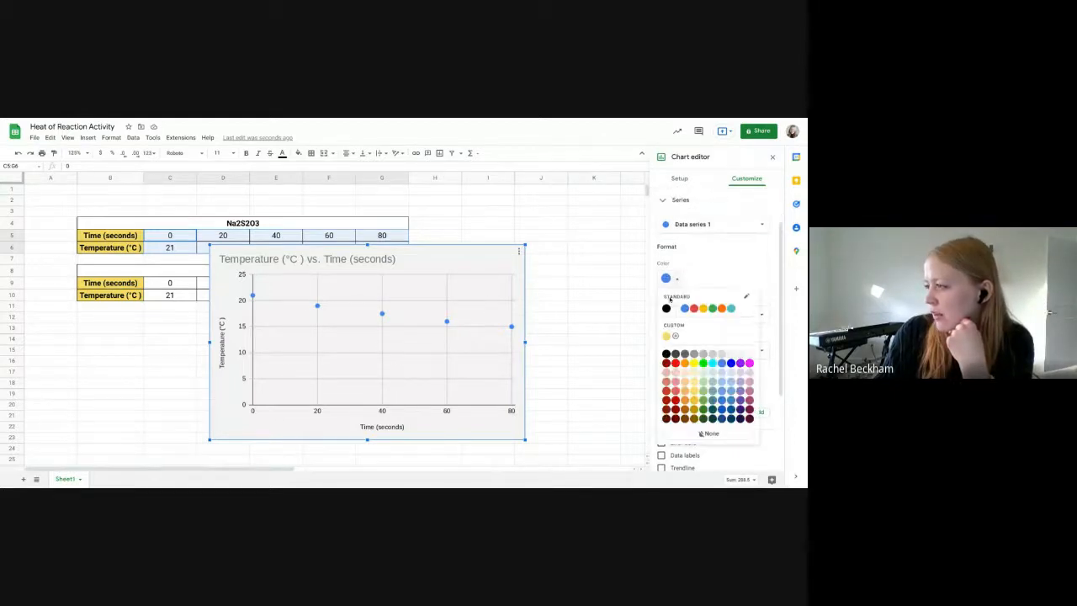
{"action": "left_click", "coordinate": [666, 354]}
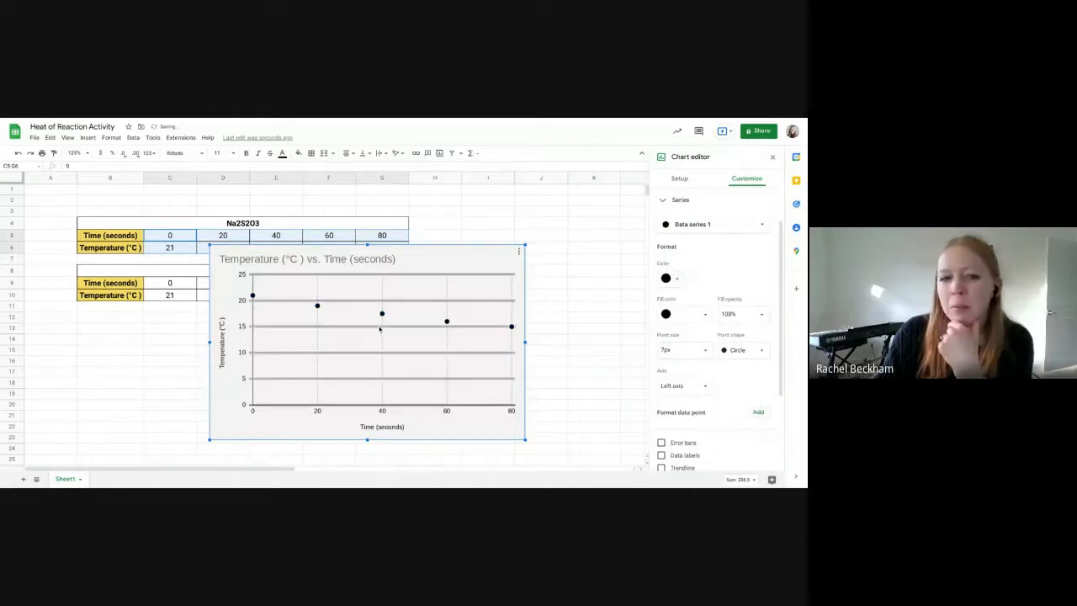
Step: Add data labels and a trendline to the Na2S2O3 data series
{"action": "scroll", "coordinate": [661, 362], "scroll_direction": "down", "scroll_amount": 3}
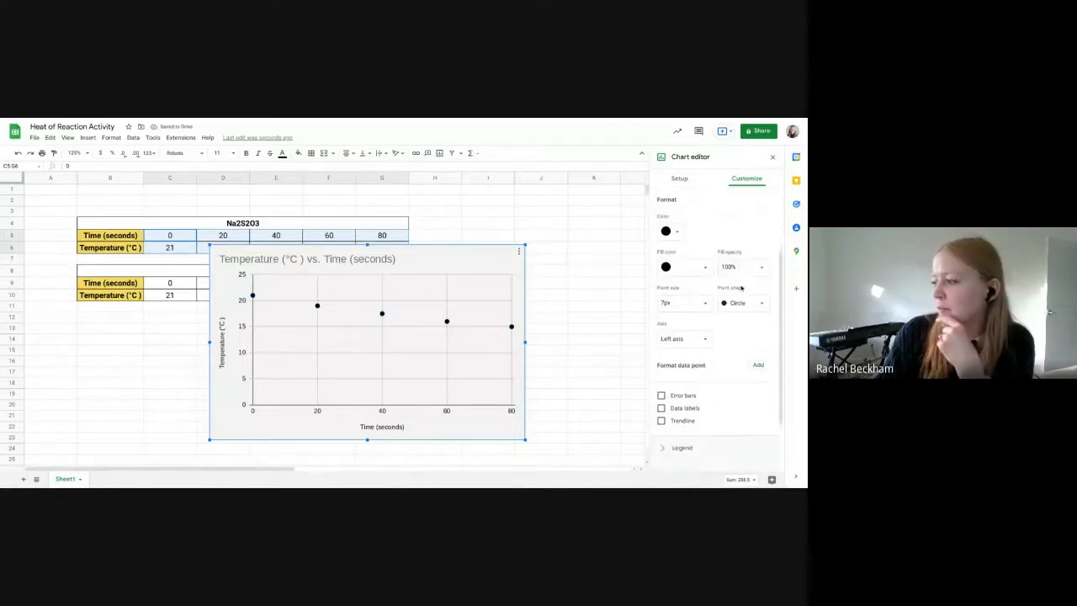
{"action": "left_click", "coordinate": [661, 352]}
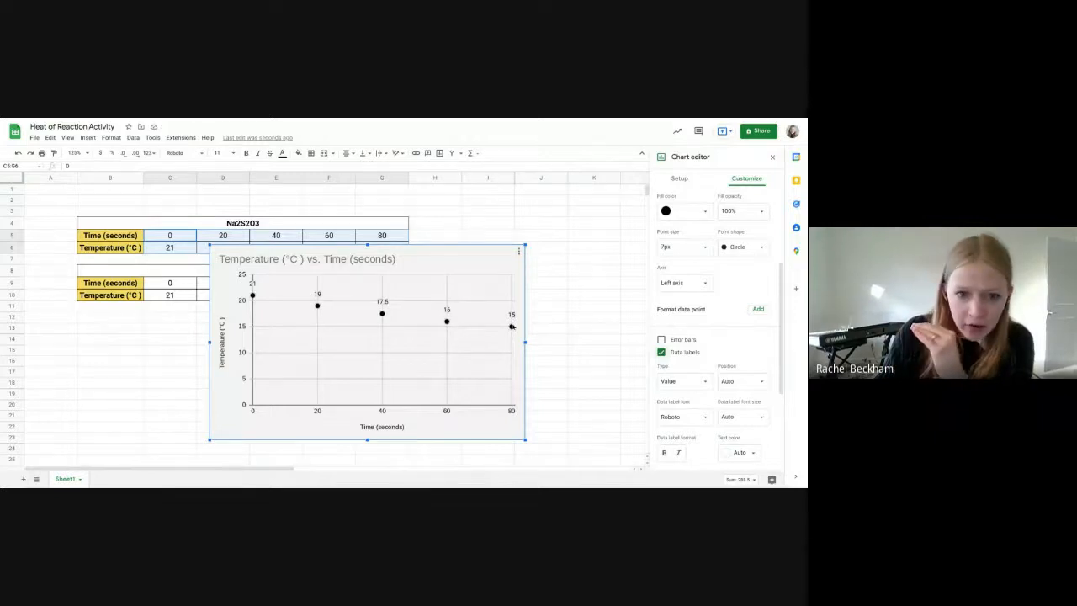
{"action": "scroll", "coordinate": [665, 404], "scroll_direction": "down", "scroll_amount": 2}
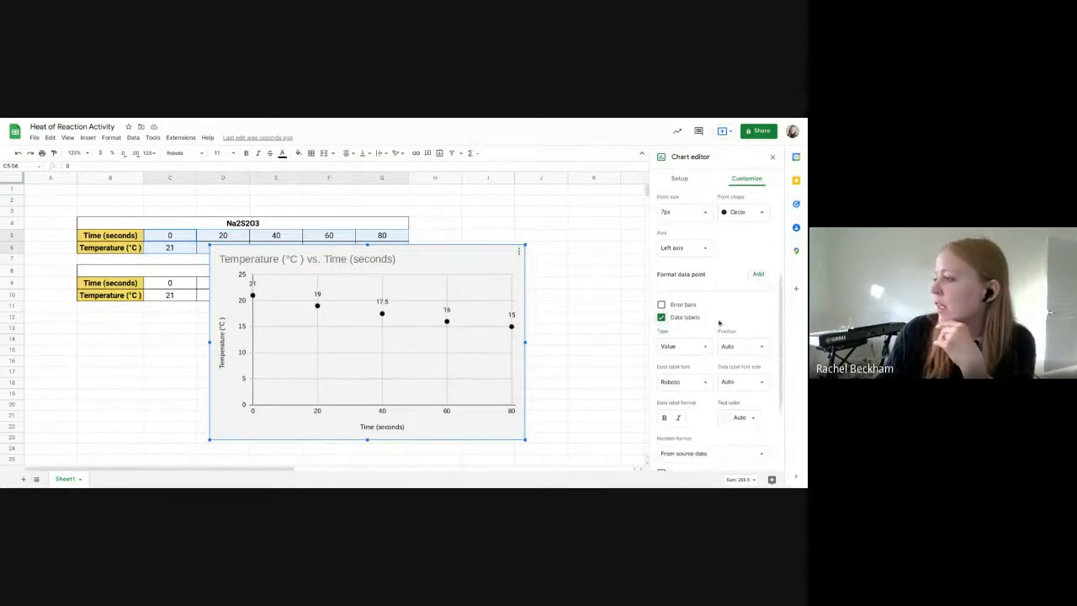
{"action": "left_click", "coordinate": [662, 420]}
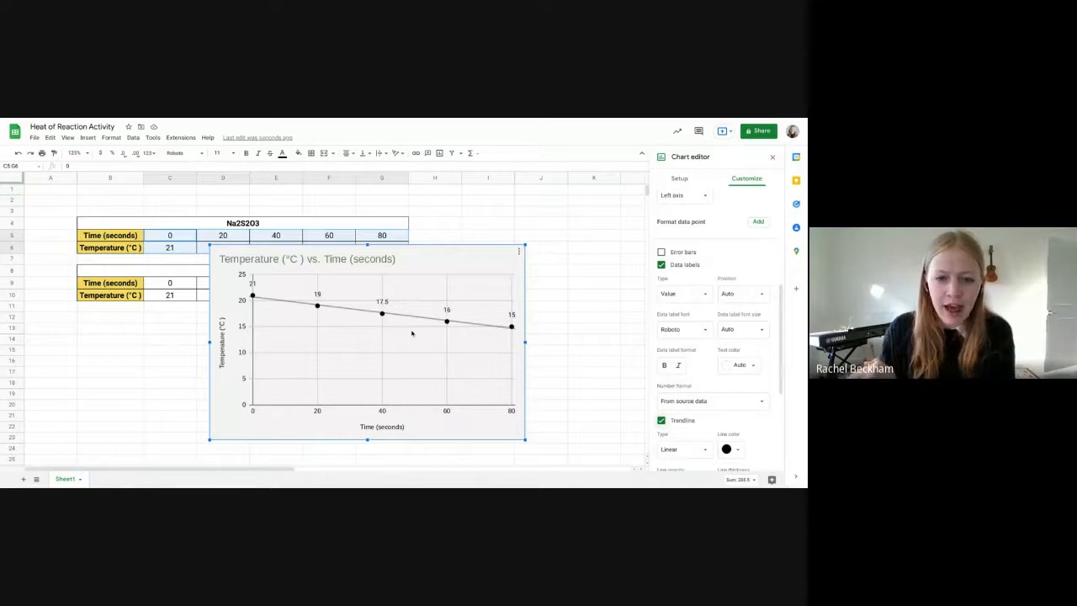
Step: Set the trendline's line color to red
{"action": "scroll", "coordinate": [625, 345], "scroll_direction": "down", "scroll_amount": 1}
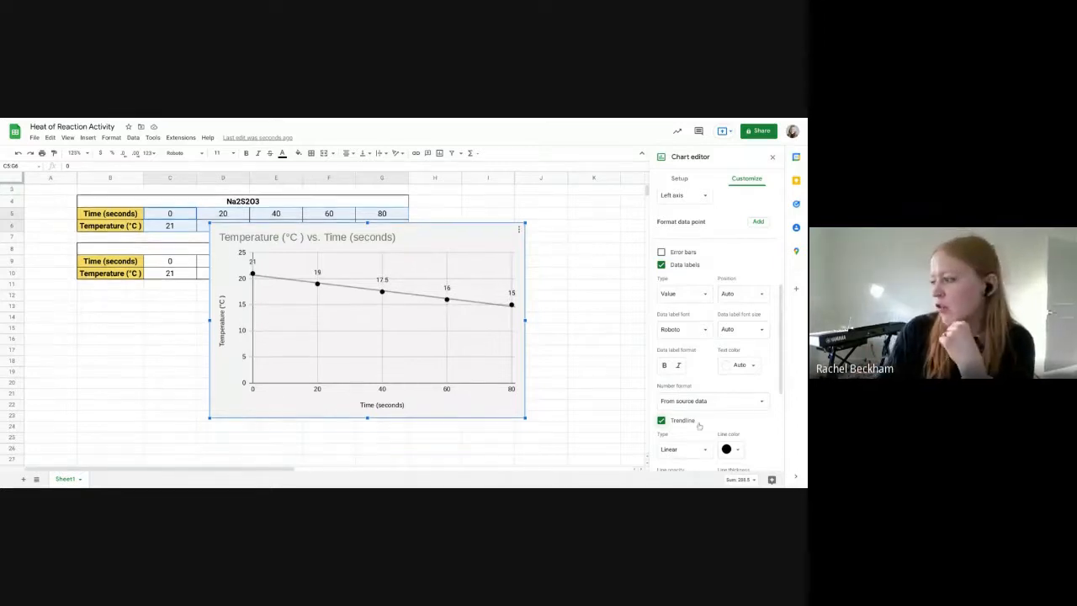
{"action": "scroll", "coordinate": [713, 343], "scroll_direction": "down", "scroll_amount": 1}
{"action": "scroll", "coordinate": [713, 343], "scroll_direction": "down", "scroll_amount": 2}
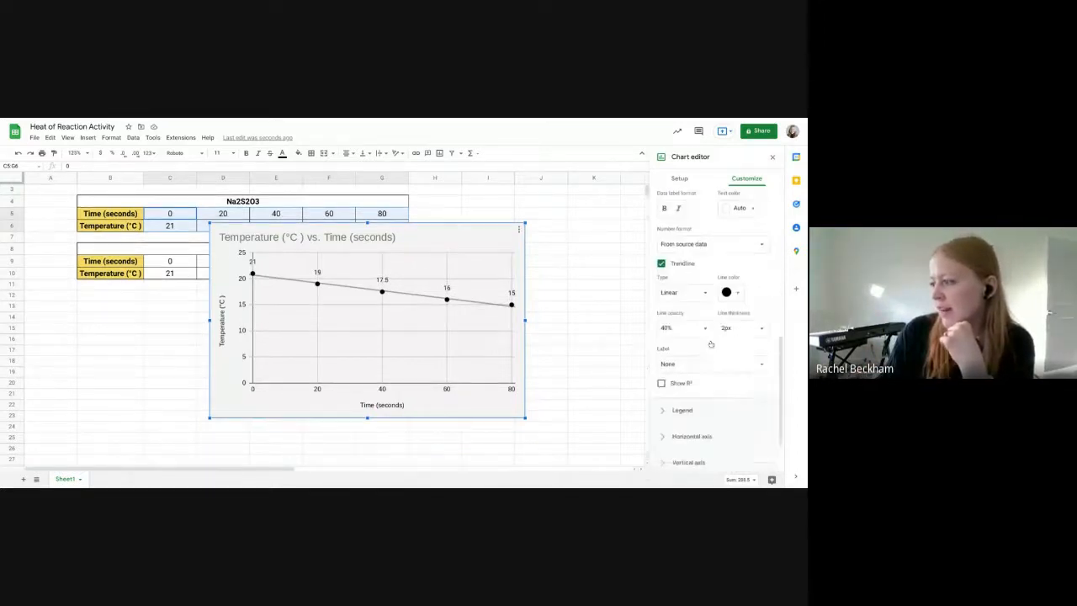
{"action": "scroll", "coordinate": [713, 345], "scroll_direction": "up", "scroll_amount": 2}
{"action": "left_click", "coordinate": [726, 387]}
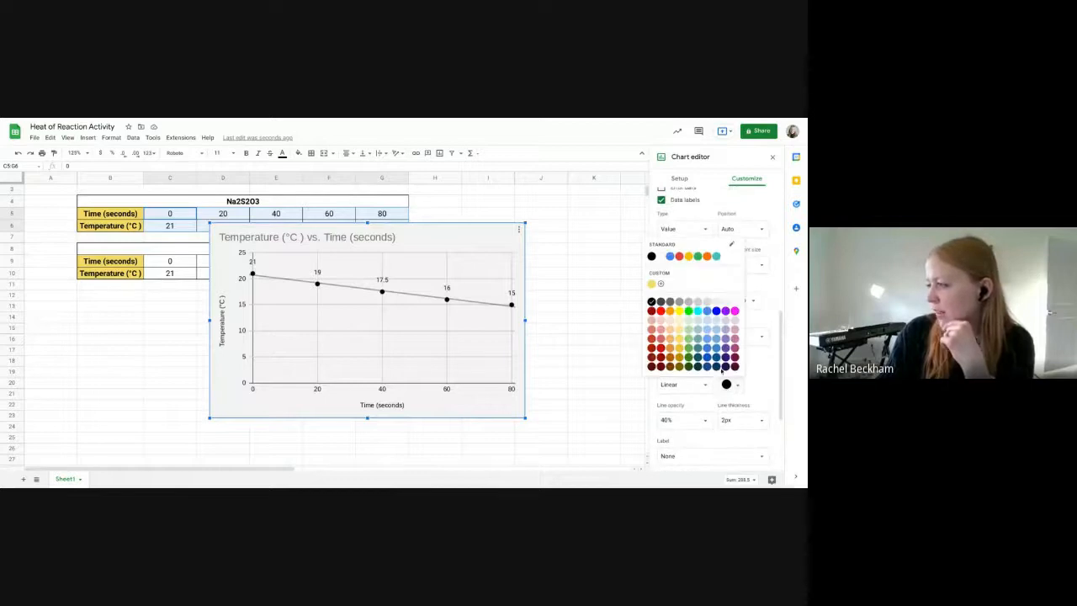
{"action": "left_click", "coordinate": [660, 312]}
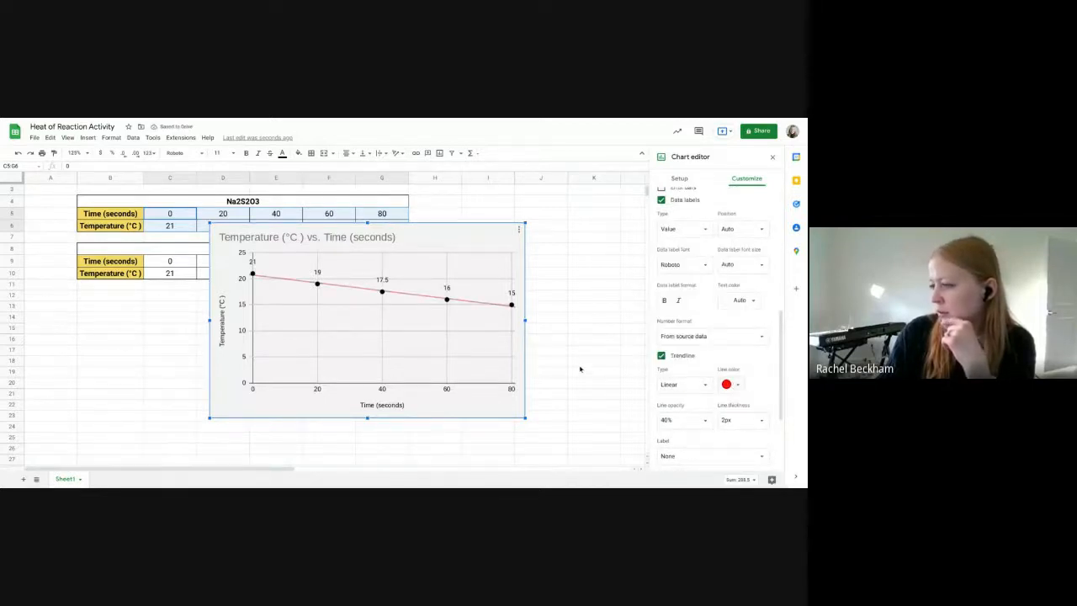
Step: Shorten the chart title to "Temperature vs. Time" by removing both units
{"action": "left_click", "coordinate": [248, 238]}
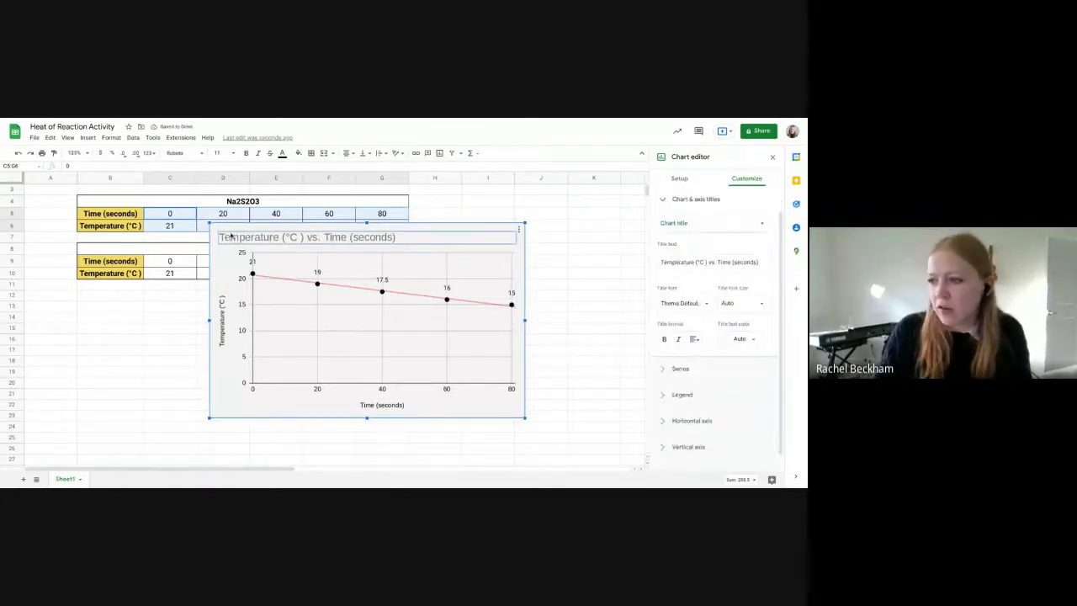
{"action": "left_click", "coordinate": [226, 238]}
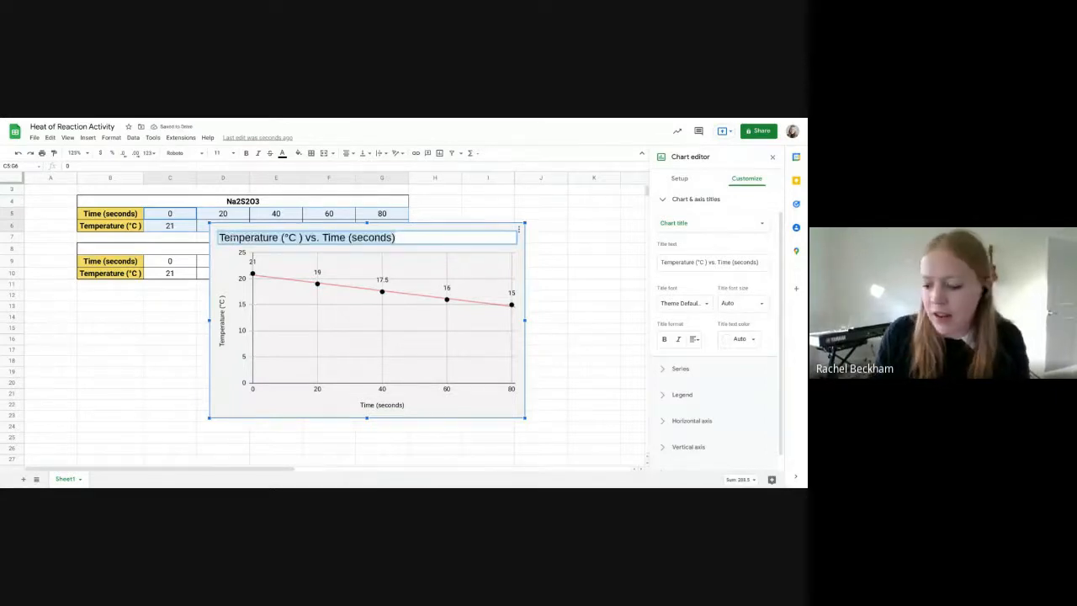
{"action": "left_click", "coordinate": [233, 238]}
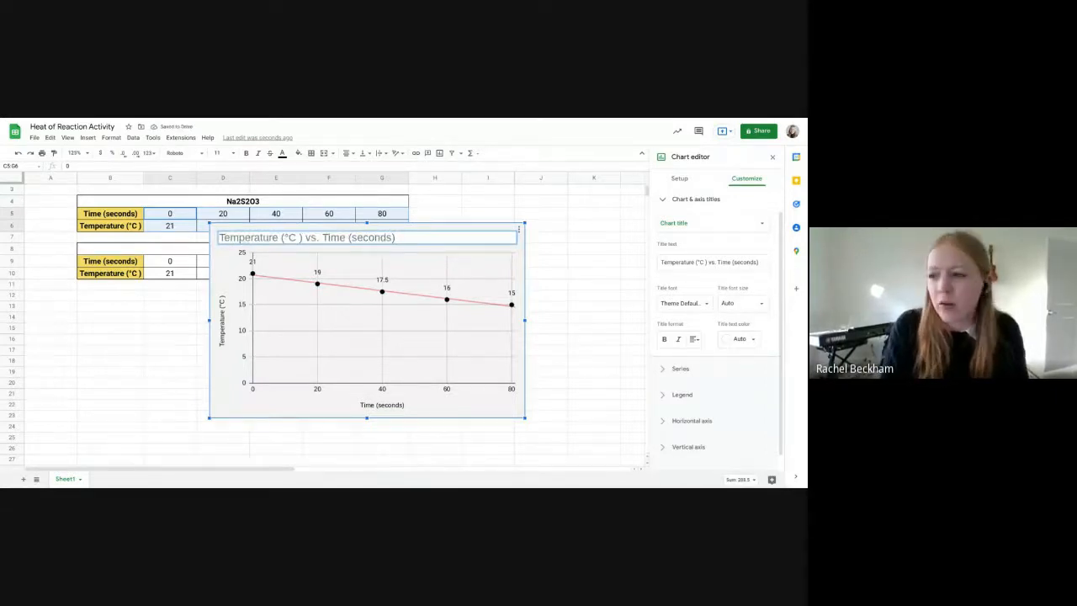
{"action": "type", "text": "Na"}
{"action": "key", "text": "BackSpace"}
{"action": "key", "text": "BackSpace"}
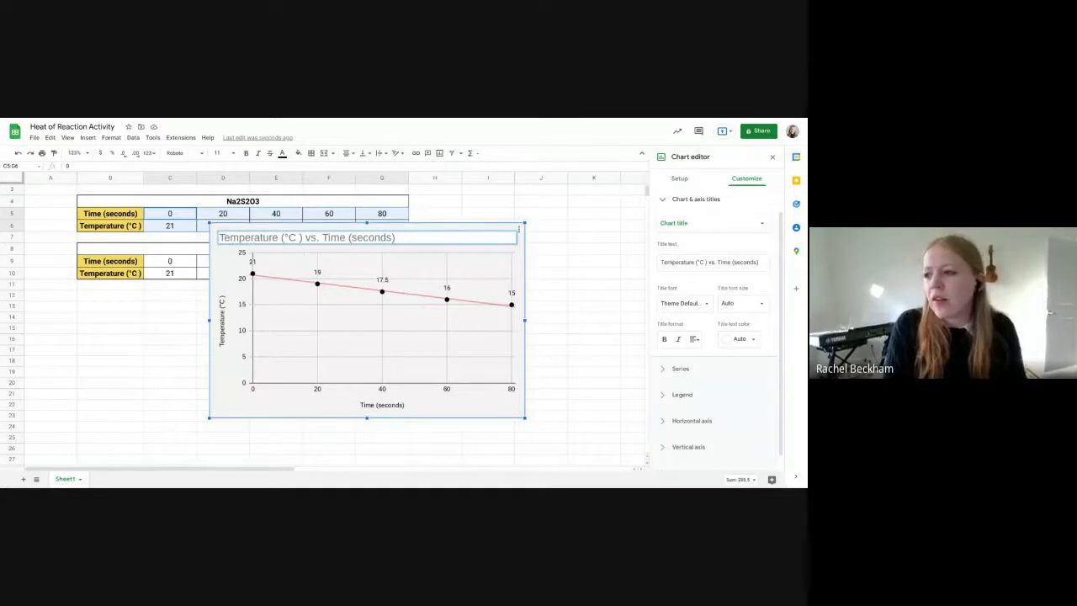
{"action": "double_click", "coordinate": [382, 237]}
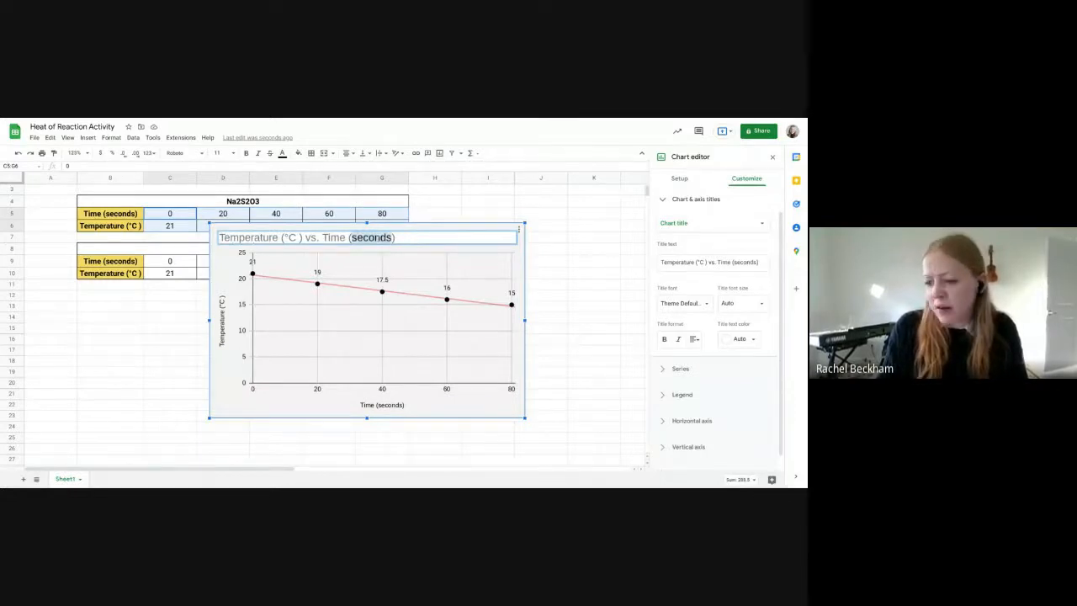
{"action": "key", "text": "BackSpace"}
{"action": "key", "text": "BackSpace"}
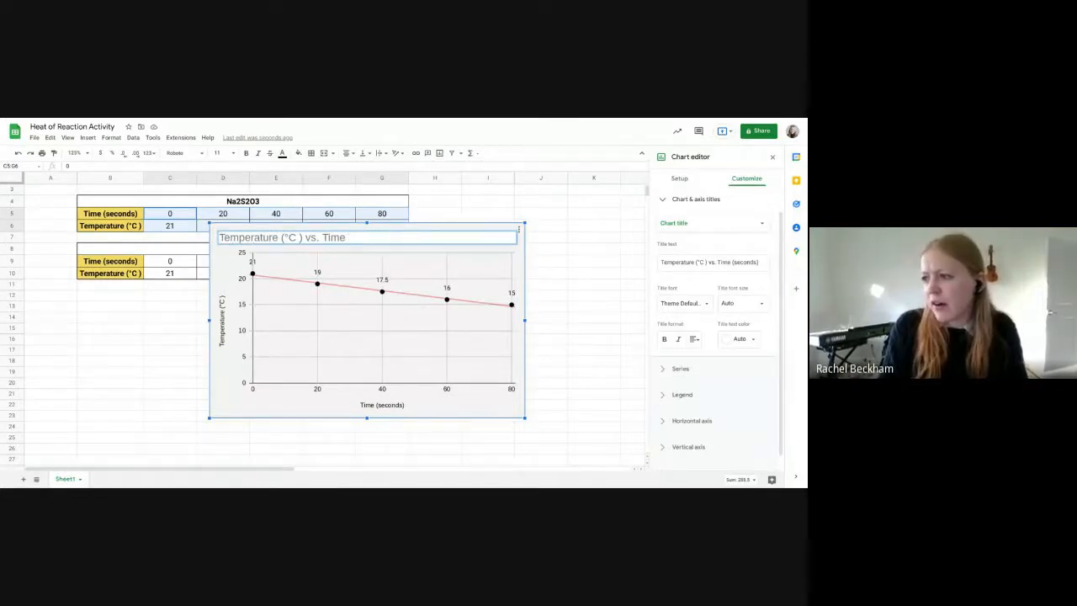
{"action": "key", "text": "BackSpace"}
{"action": "key", "text": "BackSpace"}
{"action": "key", "text": "BackSpace"}
{"action": "key", "text": "BackSpace"}
{"action": "key", "text": "BackSpace"}
{"action": "key", "text": "BackSpace"}
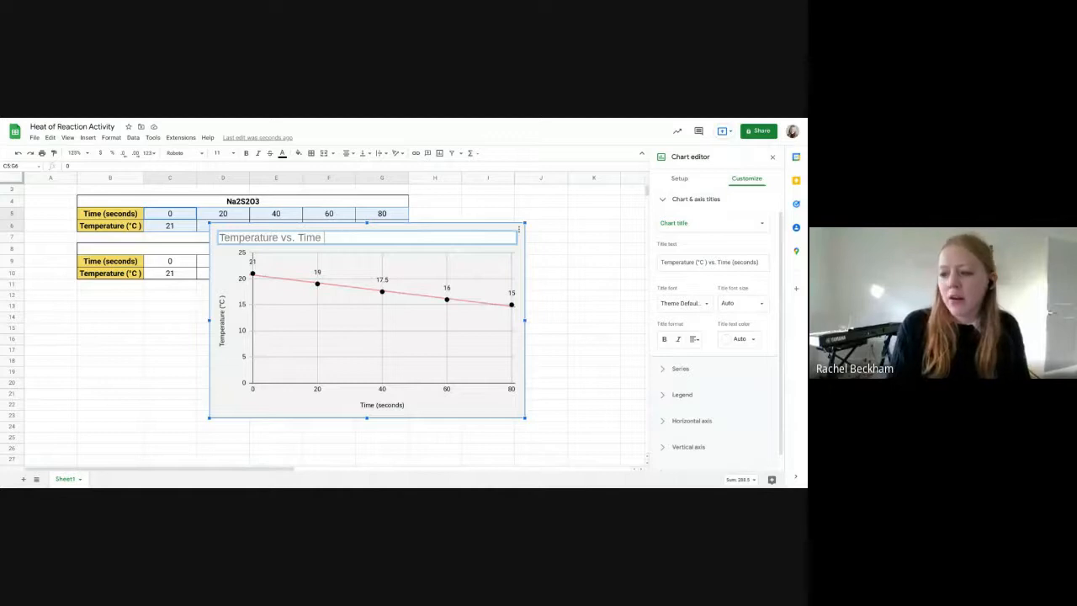
Step: Extend the chart title to read "Temperature vs. Time Graph of Sodium Thiosulfate"
{"action": "type", "text": "Graph of Na"}
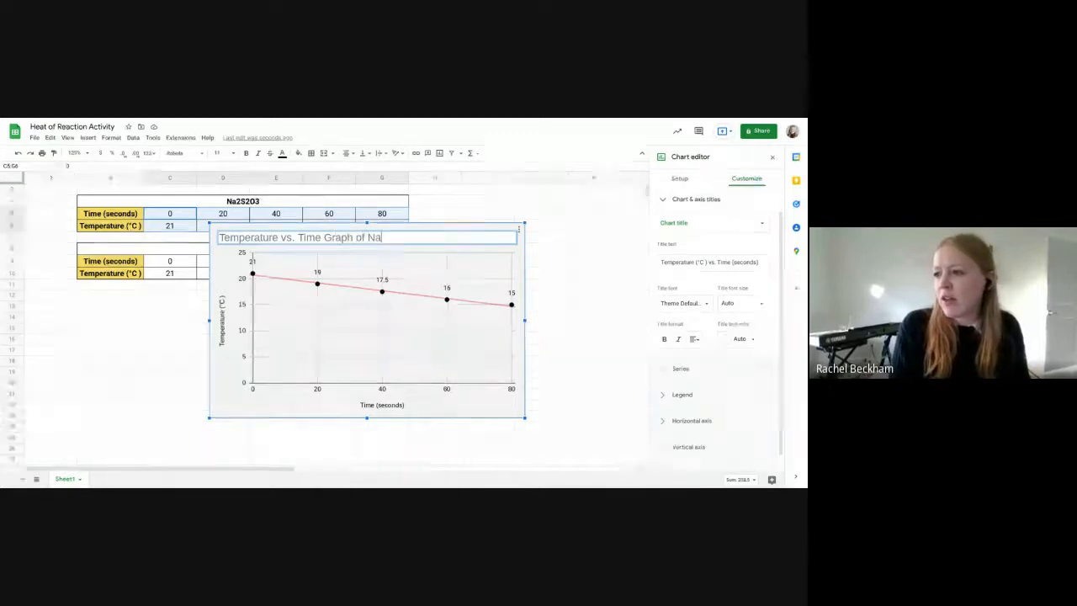
{"action": "type", "text": "2S2O"}
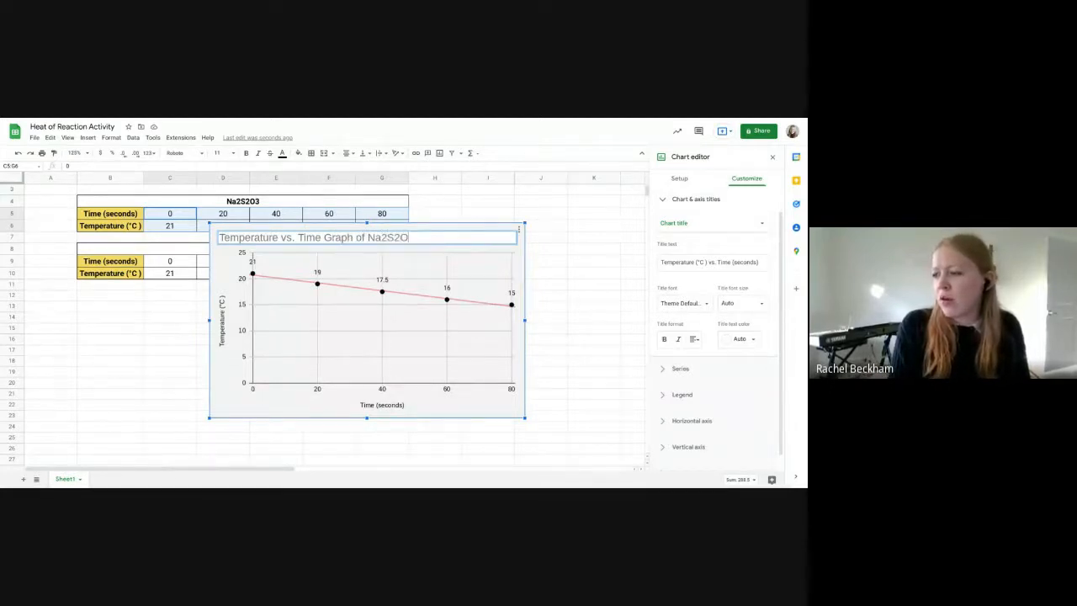
{"action": "type", "text": "3"}
{"action": "key", "text": "BackSpace"}
{"action": "key", "text": "BackSpace"}
{"action": "key", "text": "BackSpace"}
{"action": "key", "text": "BackSpace"}
{"action": "key", "text": "BackSpace"}
{"action": "key", "text": "BackSpace"}
{"action": "key", "text": "BackSpace"}
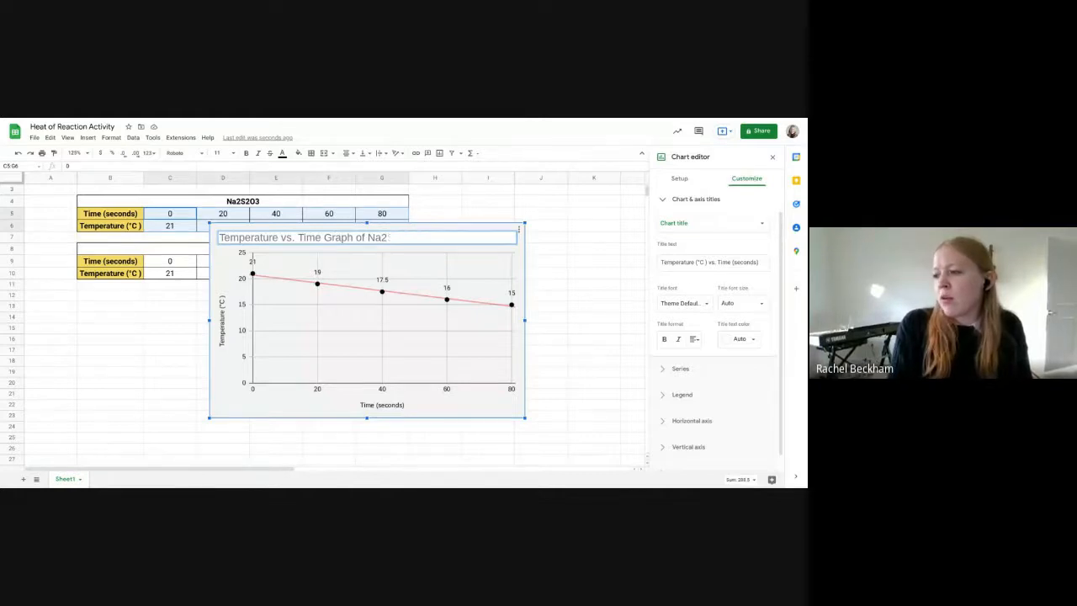
{"action": "type", "text": "so"}
{"action": "key", "text": "BackSpace"}
{"action": "key", "text": "BackSpace"}
{"action": "type", "text": "So"}
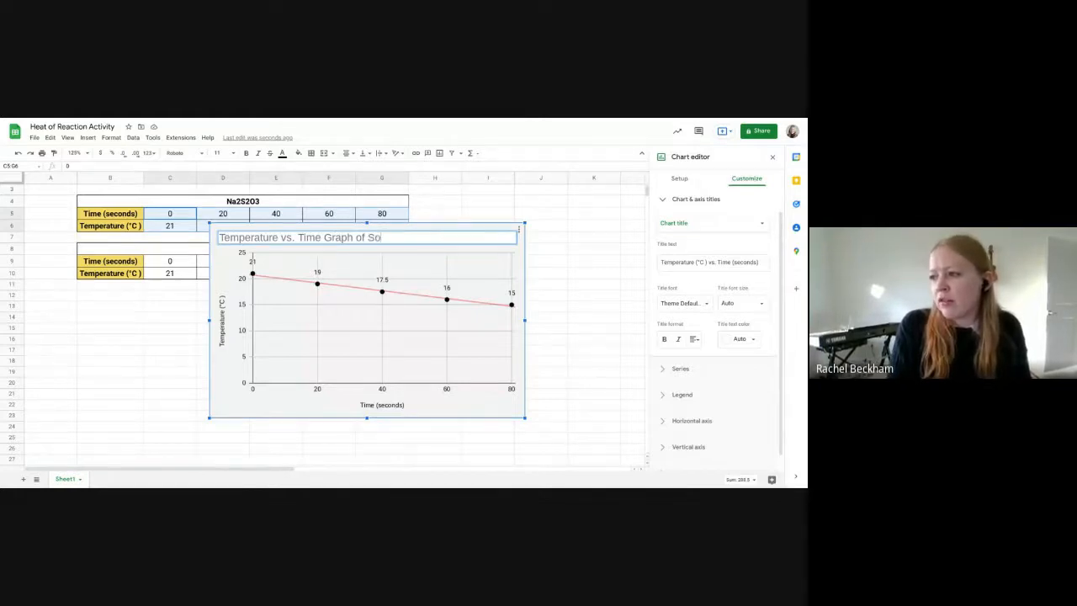
{"action": "type", "text": "dium Thiosulf"}
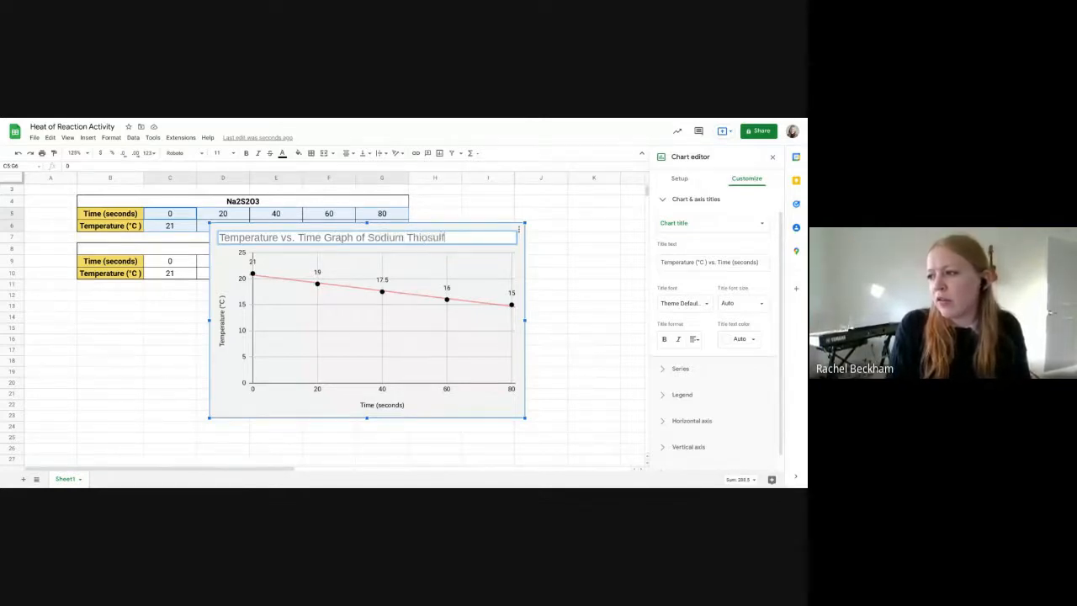
{"action": "type", "text": "ate"}
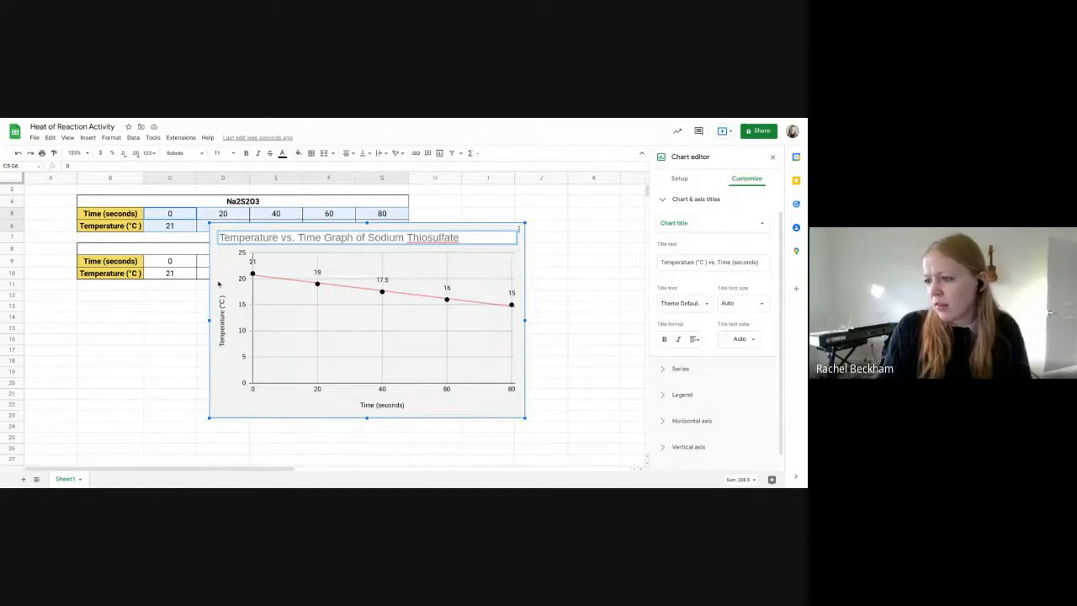
{"action": "left_click", "coordinate": [224, 320]}
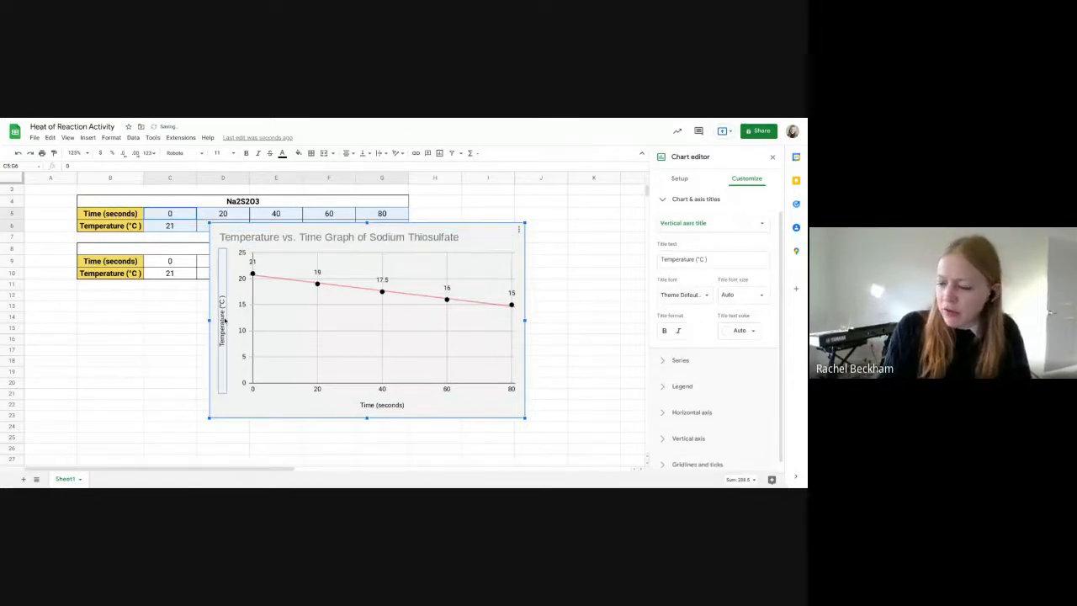
{"action": "left_click", "coordinate": [381, 406]}
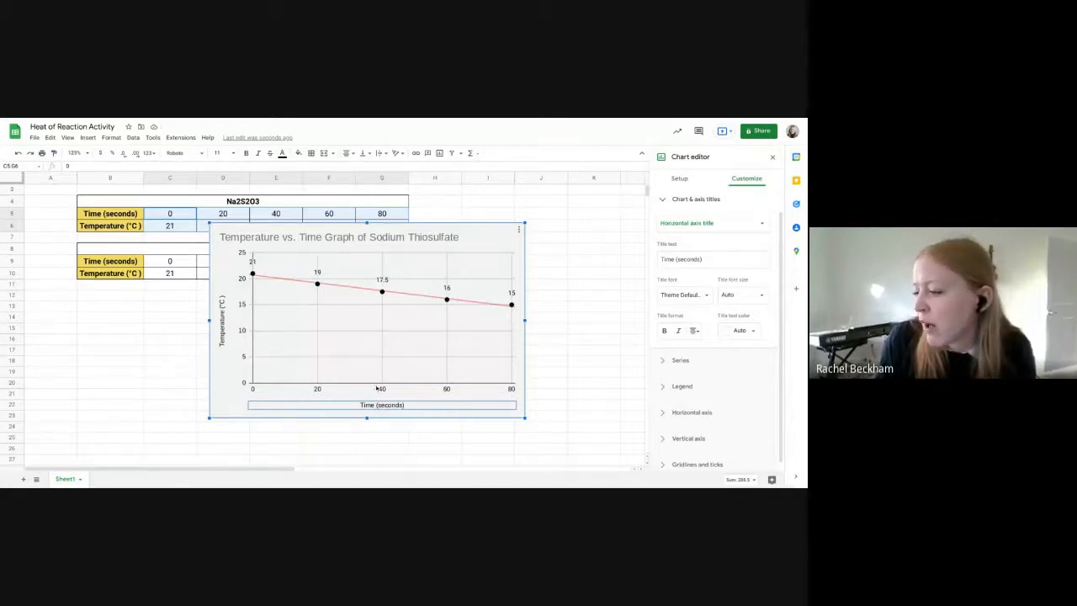
Step: Move the sodium thiosulfate chart below the NaOH data table
{"action": "left_click_drag", "start_coordinate": [227, 229], "coordinate": [115, 301]}
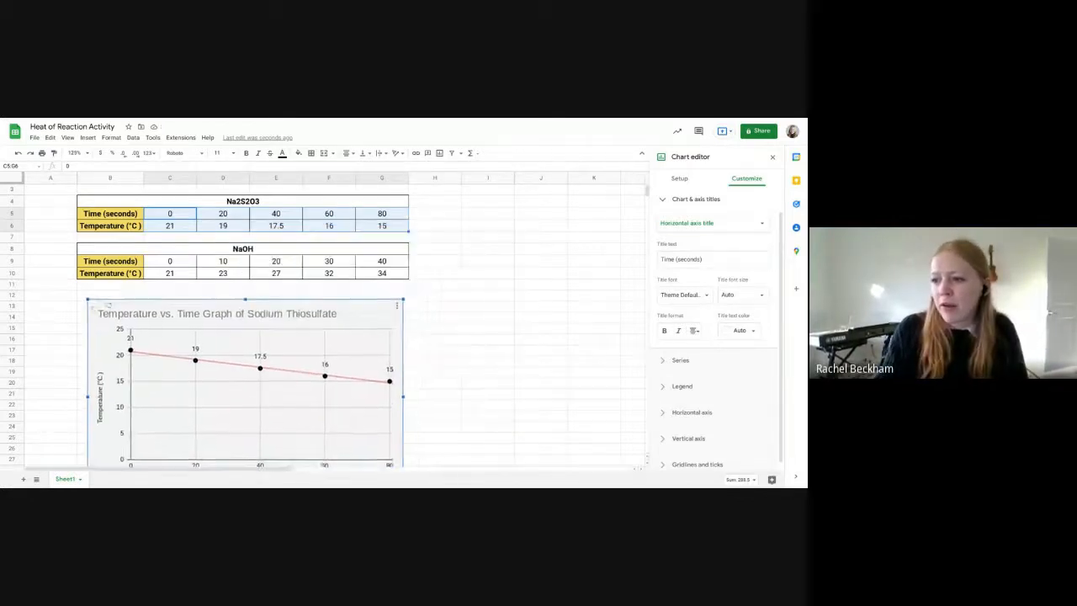
{"action": "scroll", "coordinate": [171, 316], "scroll_direction": "down", "scroll_amount": 1}
{"action": "scroll", "coordinate": [171, 315], "scroll_direction": "down", "scroll_amount": 3}
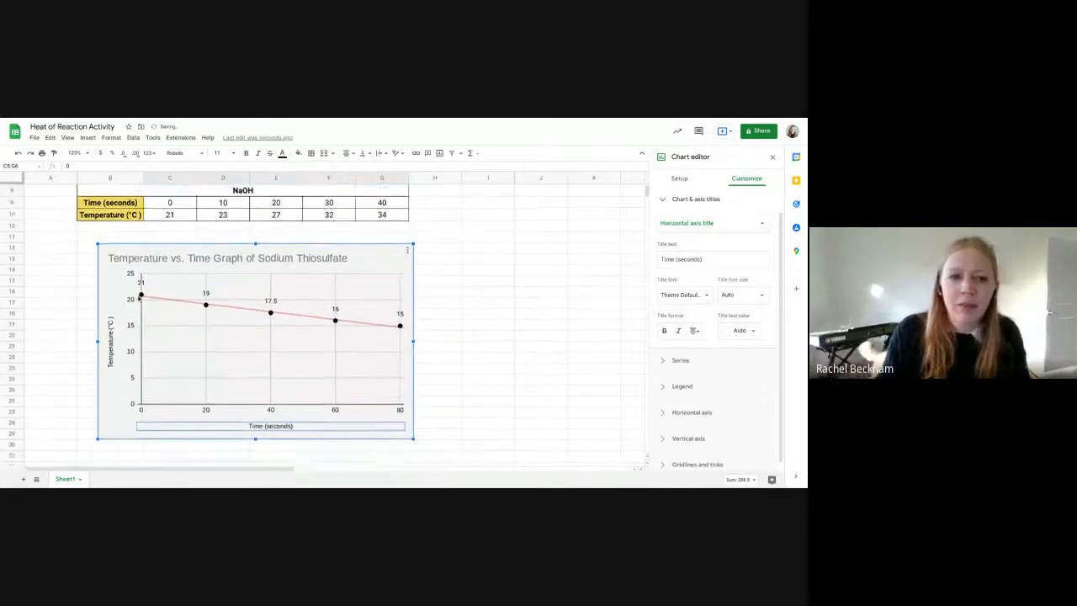
{"action": "scroll", "coordinate": [193, 344], "scroll_direction": "up", "scroll_amount": 3}
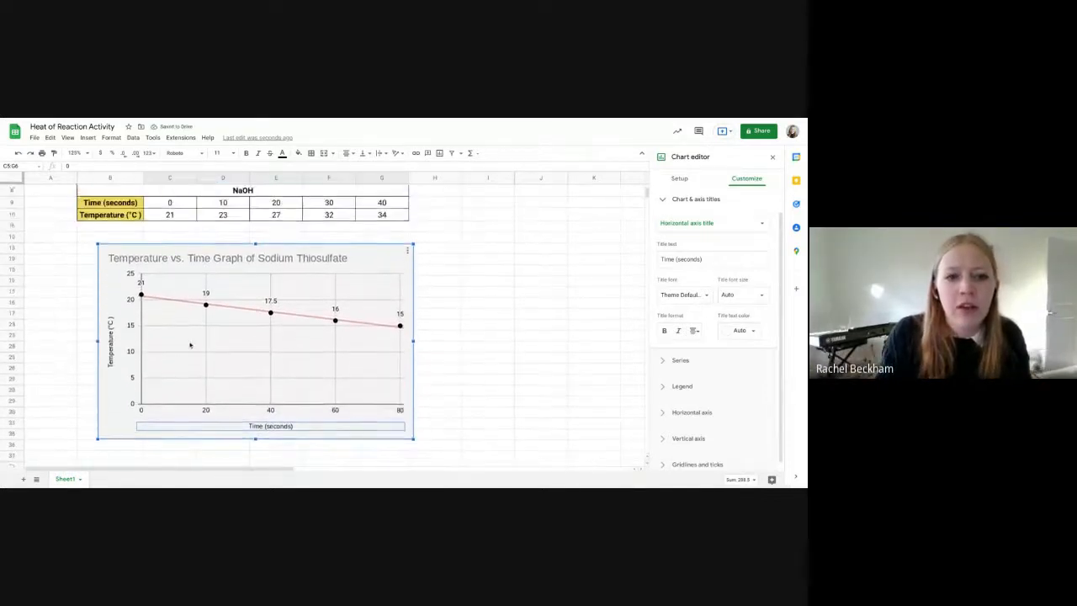
{"action": "scroll", "coordinate": [185, 320], "scroll_direction": "down", "scroll_amount": 4}
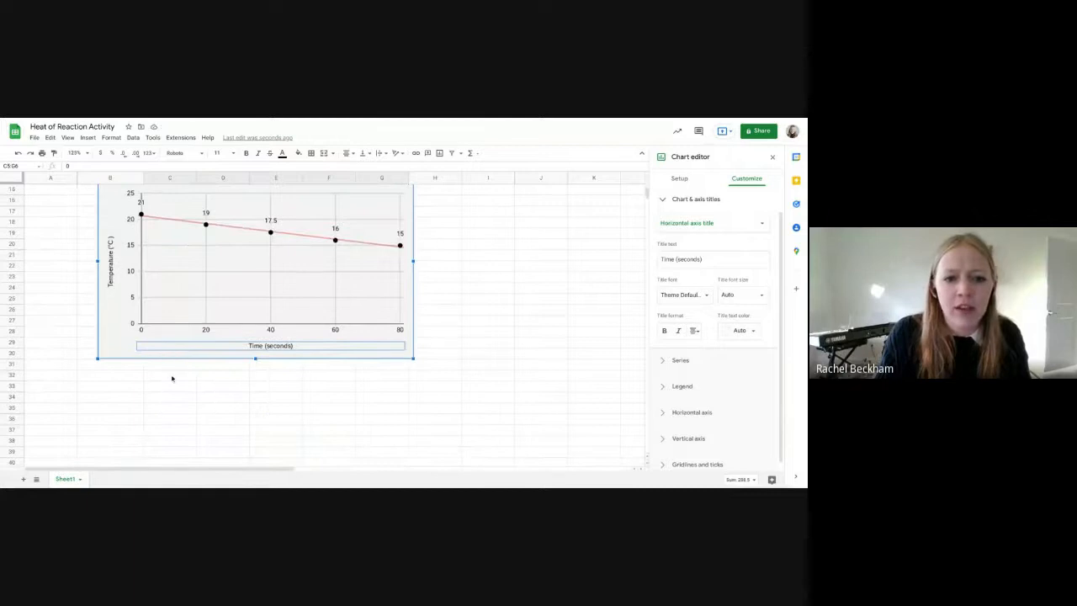
{"action": "left_click", "coordinate": [161, 374]}
{"action": "left_click", "coordinate": [131, 380]}
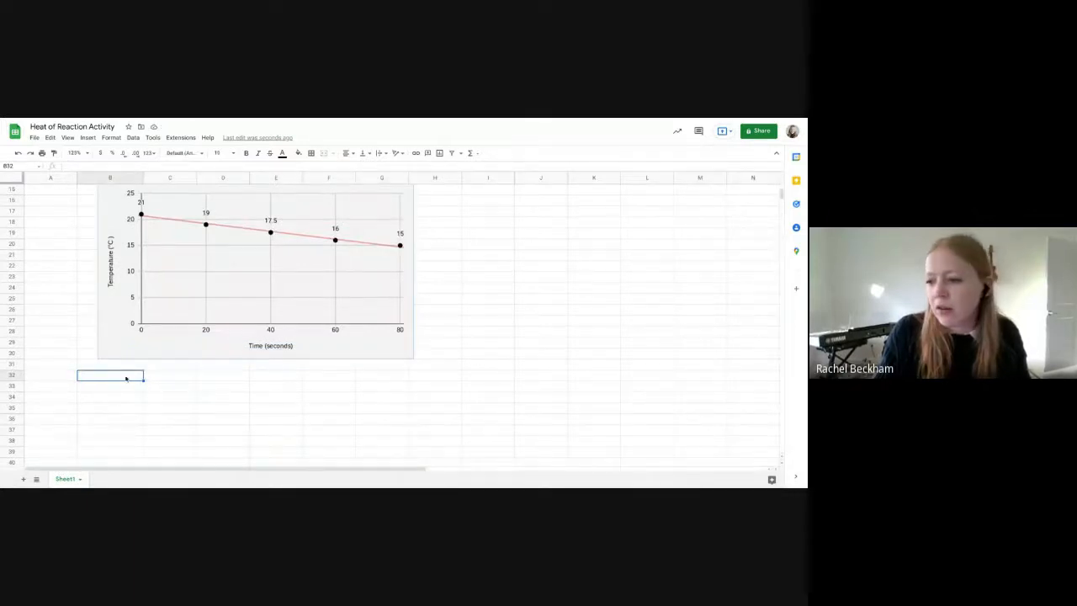
{"action": "left_click_drag", "start_coordinate": [126, 378], "coordinate": [411, 412]}
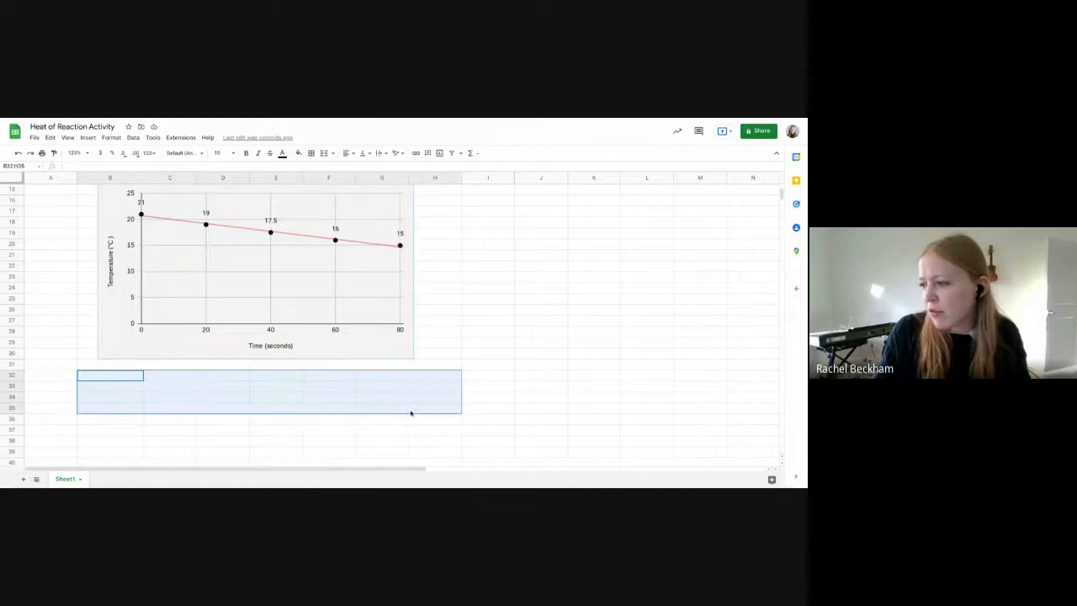
{"action": "left_click", "coordinate": [234, 397]}
{"action": "left_click_drag", "start_coordinate": [163, 378], "coordinate": [339, 399]}
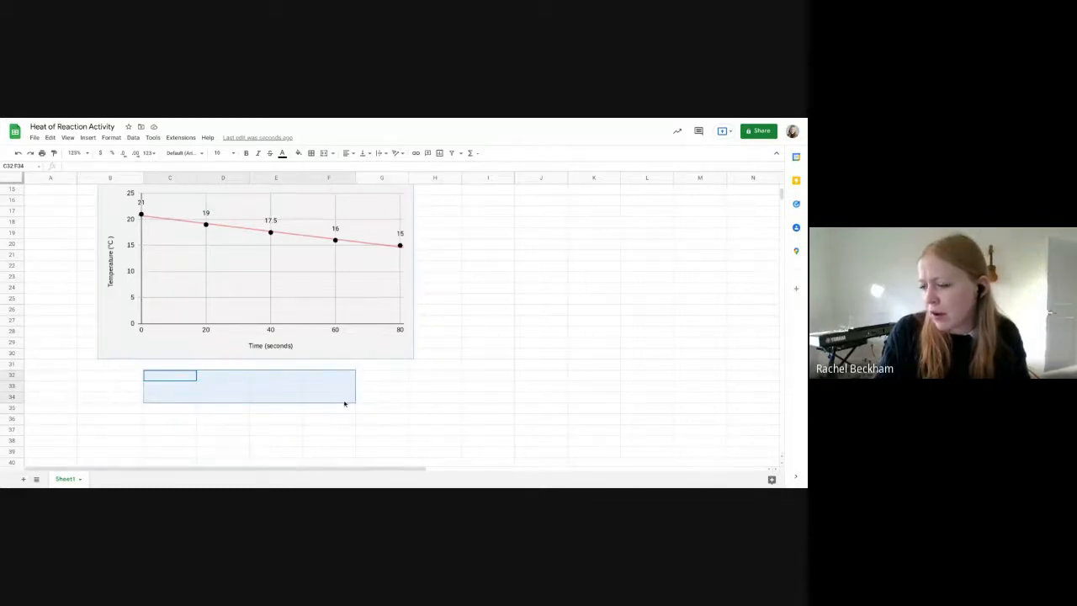
Step: Shrink the sodium thiosulfate chart slightly so its lower edge ends around row 29
{"action": "left_click", "coordinate": [384, 356]}
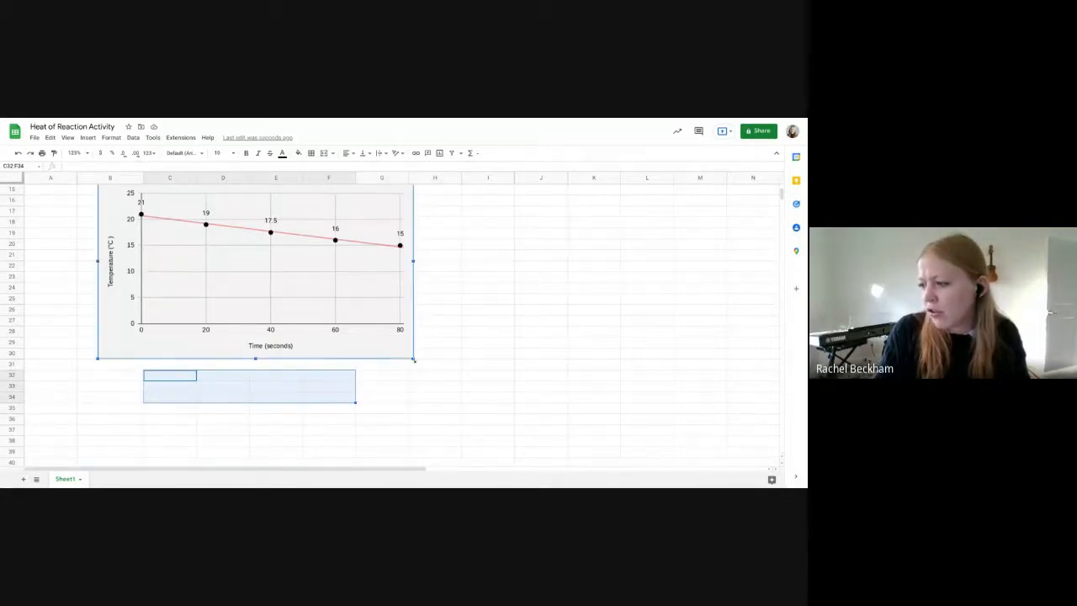
{"action": "left_click_drag", "start_coordinate": [413, 359], "coordinate": [394, 347]}
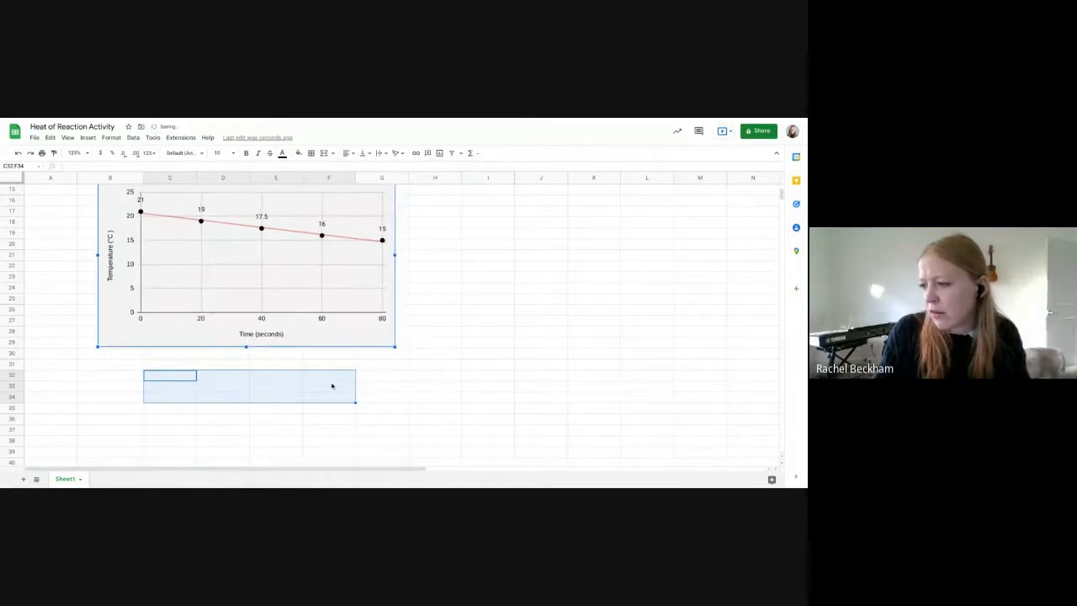
Step: Merge cells C32:F34 below the chart and fill the merged cell with light yellow
{"action": "left_click", "coordinate": [236, 434]}
{"action": "left_click_drag", "start_coordinate": [174, 378], "coordinate": [334, 396]}
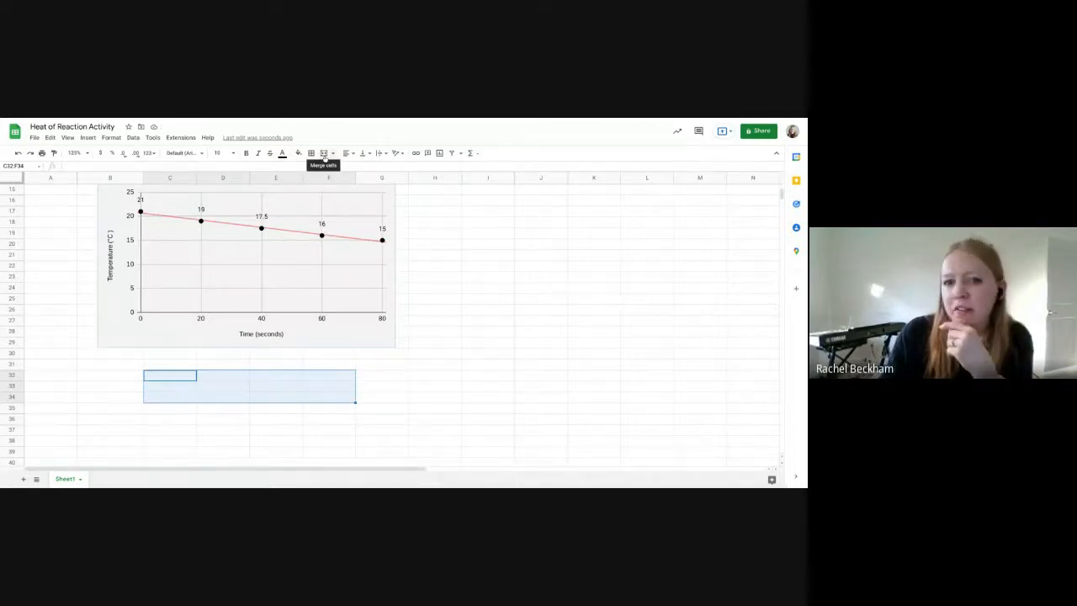
{"action": "left_click", "coordinate": [324, 153]}
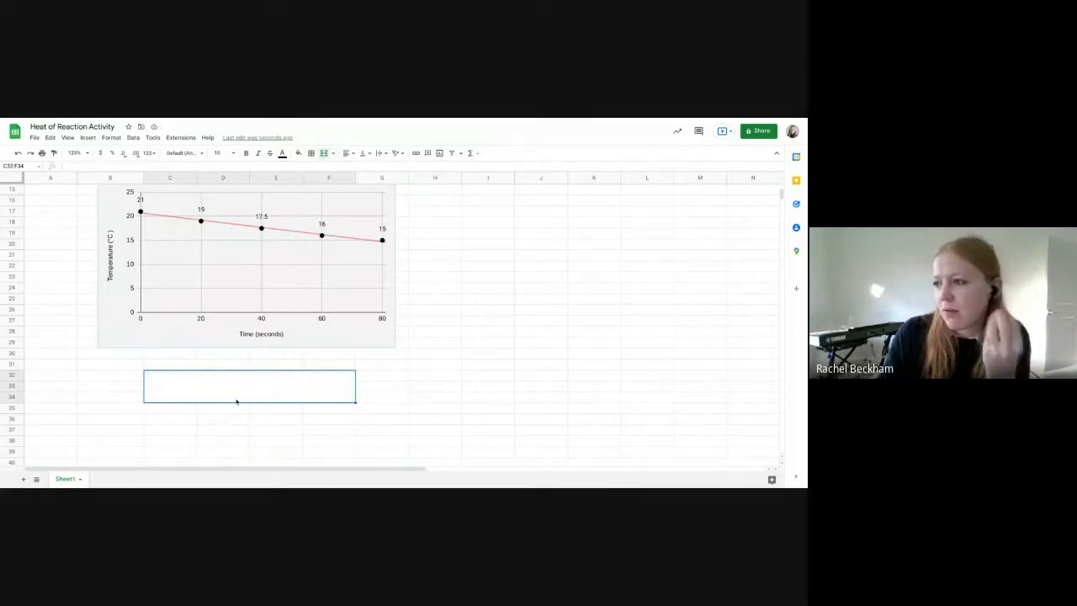
{"action": "left_click", "coordinate": [300, 154]}
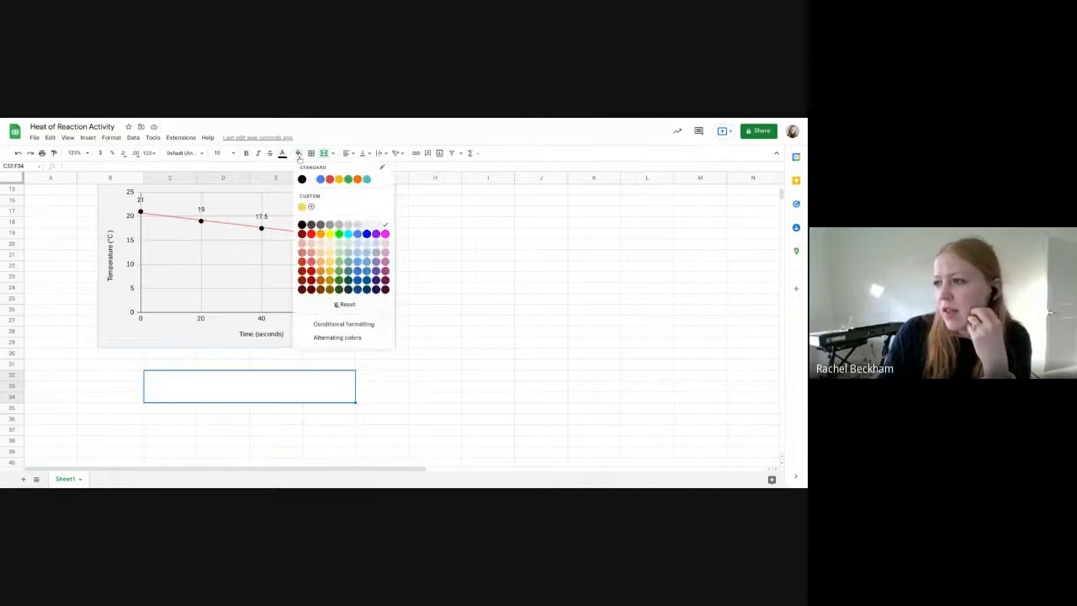
{"action": "left_click", "coordinate": [329, 244]}
{"action": "left_click", "coordinate": [241, 420]}
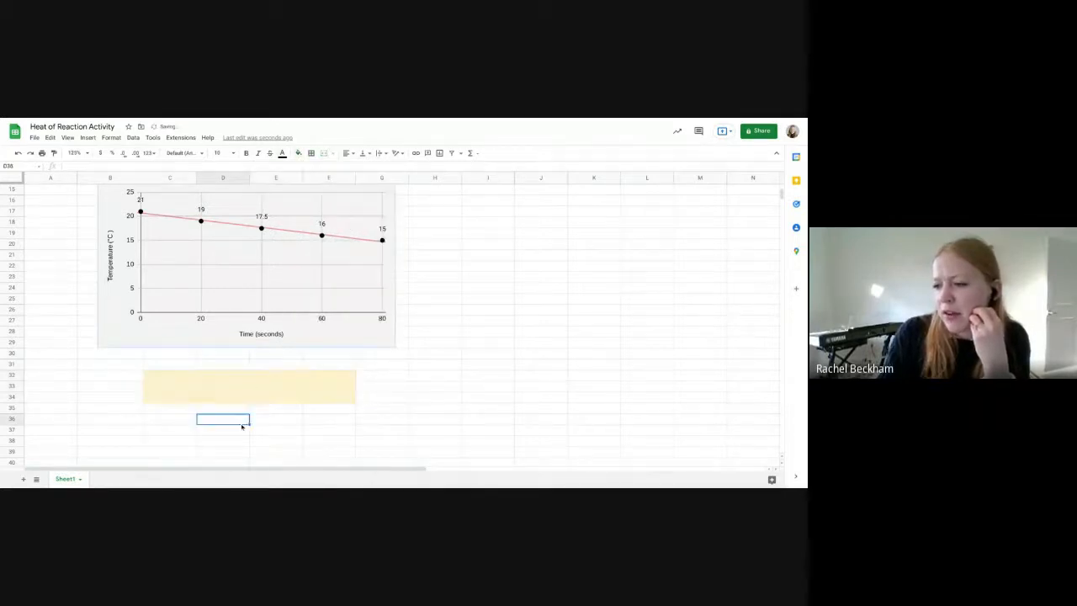
Step: Add a thick outer border around the merged yellow cell C32:F34
{"action": "left_click", "coordinate": [226, 379]}
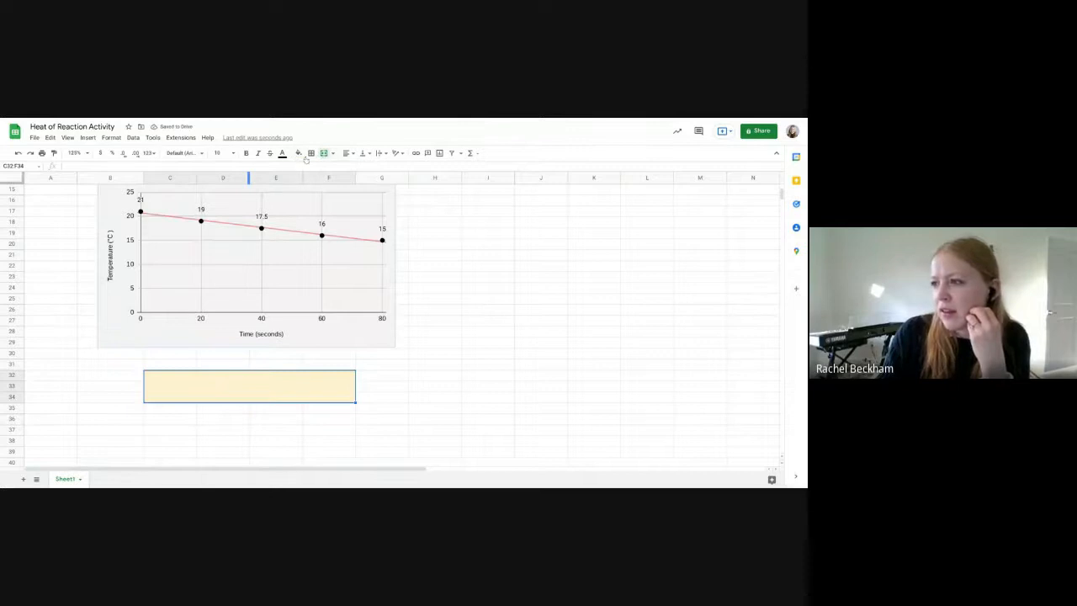
{"action": "left_click", "coordinate": [298, 154]}
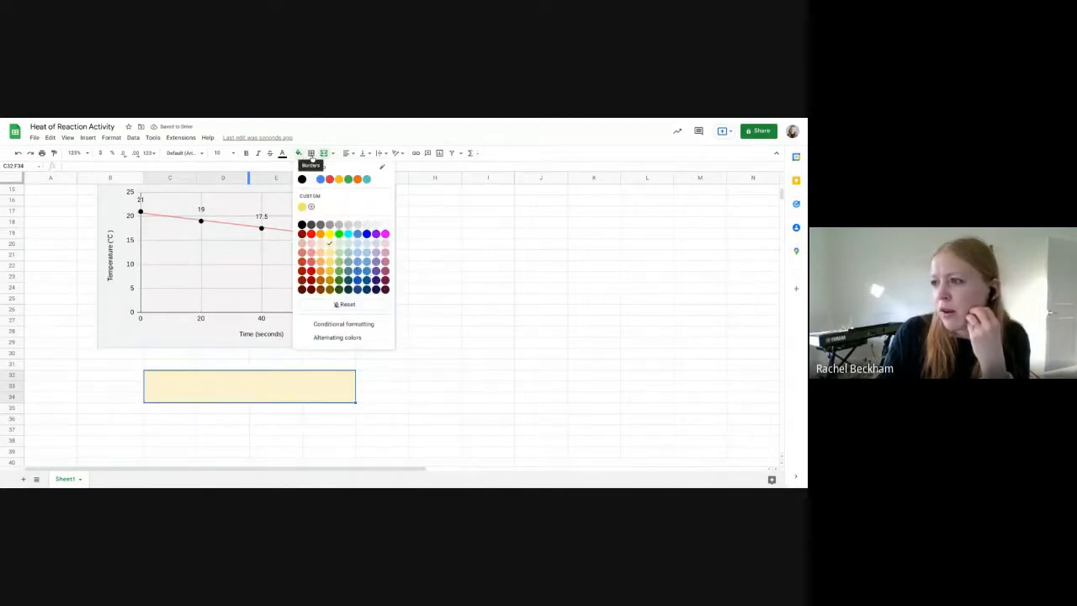
{"action": "left_click", "coordinate": [312, 153]}
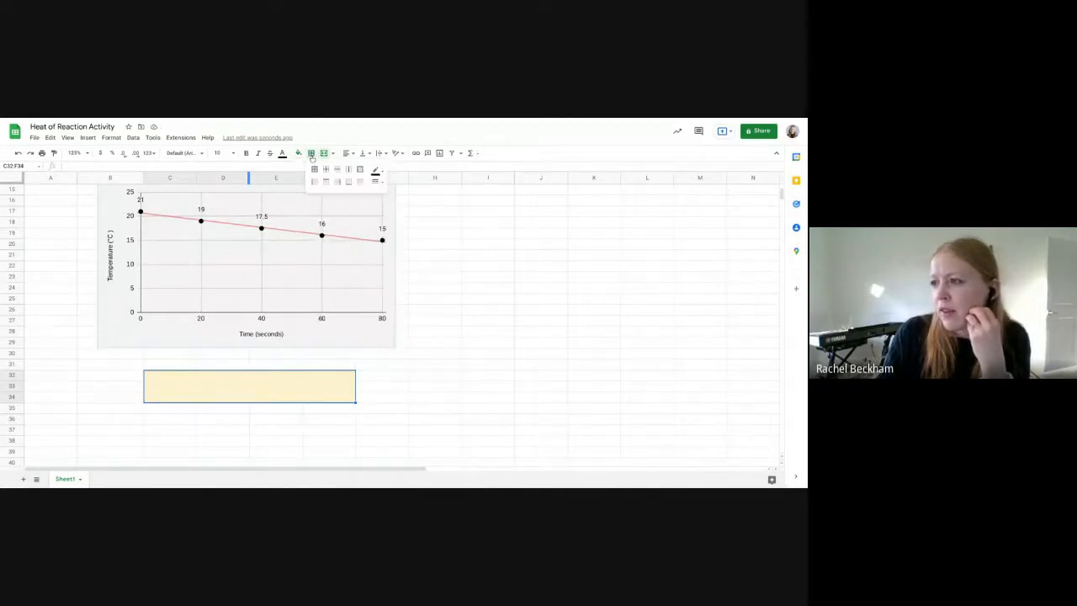
{"action": "left_click", "coordinate": [360, 169]}
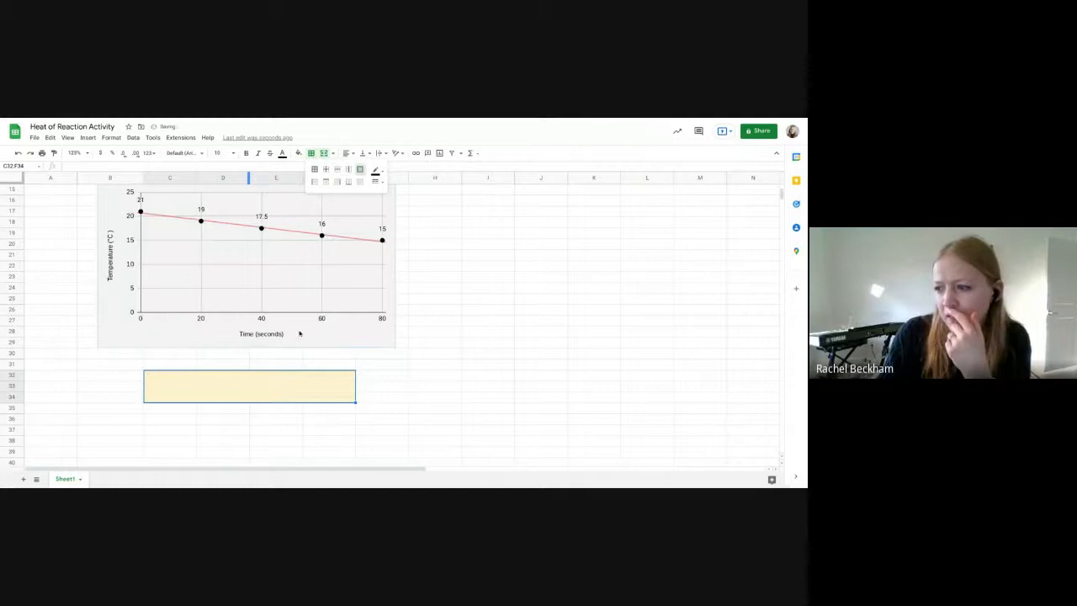
{"action": "left_click", "coordinate": [377, 170]}
{"action": "left_click", "coordinate": [377, 171]}
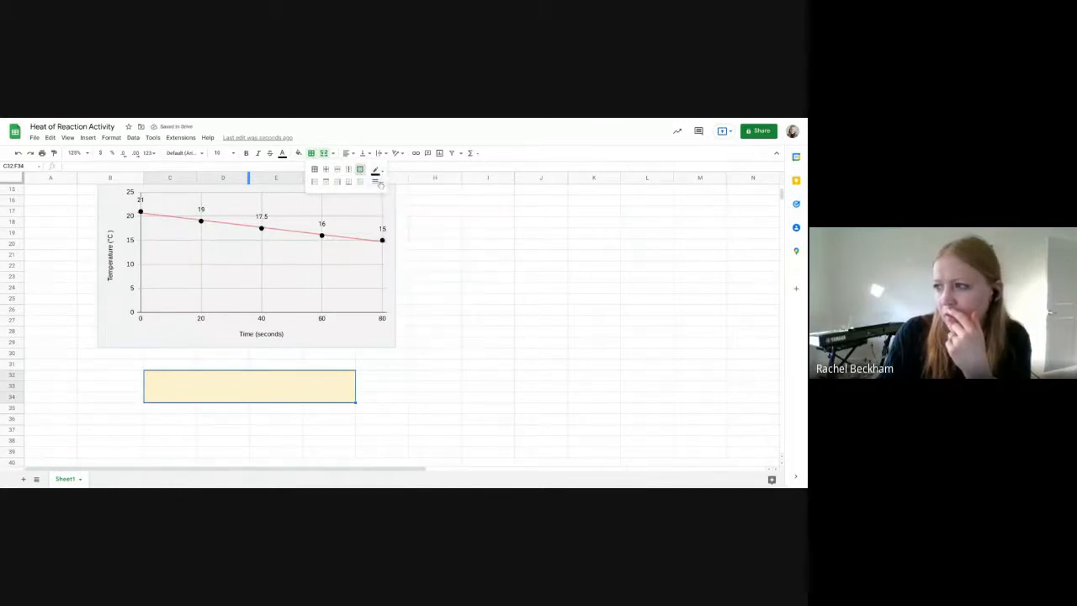
{"action": "left_click", "coordinate": [376, 182]}
{"action": "left_click", "coordinate": [397, 404]}
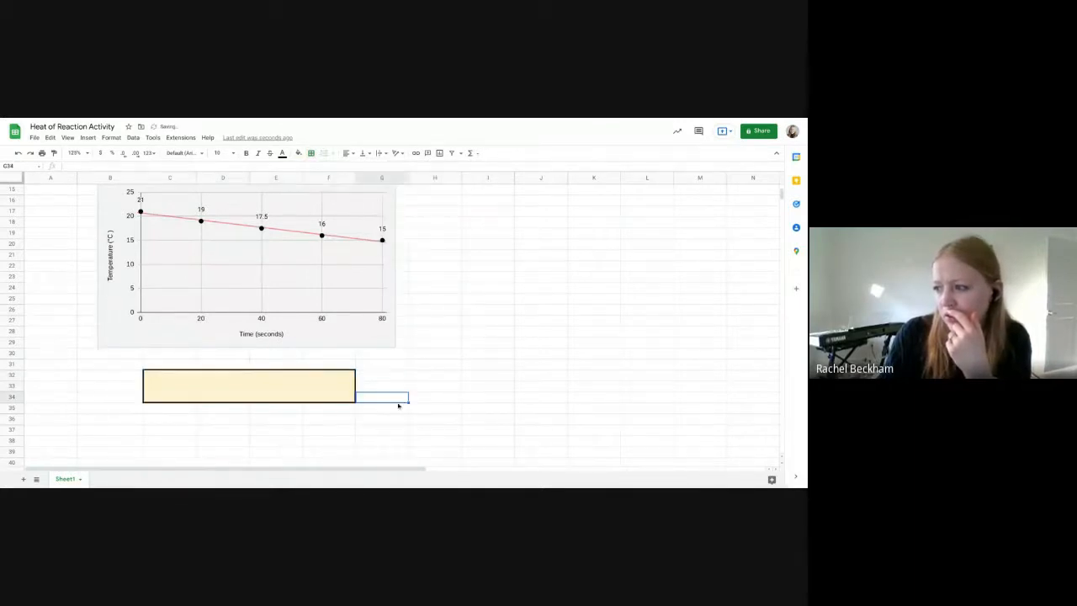
Step: Enter "2. The sodium thiosulfate graph was ______ because of _____." in the merged yellow cell
{"action": "double_click", "coordinate": [271, 400]}
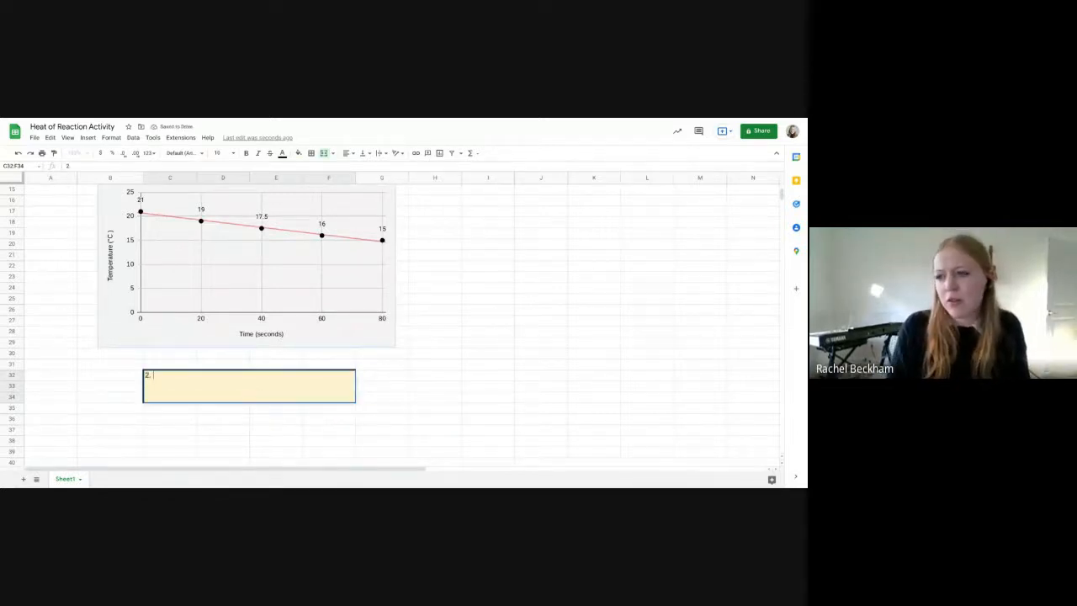
{"action": "type", "text": "The so"}
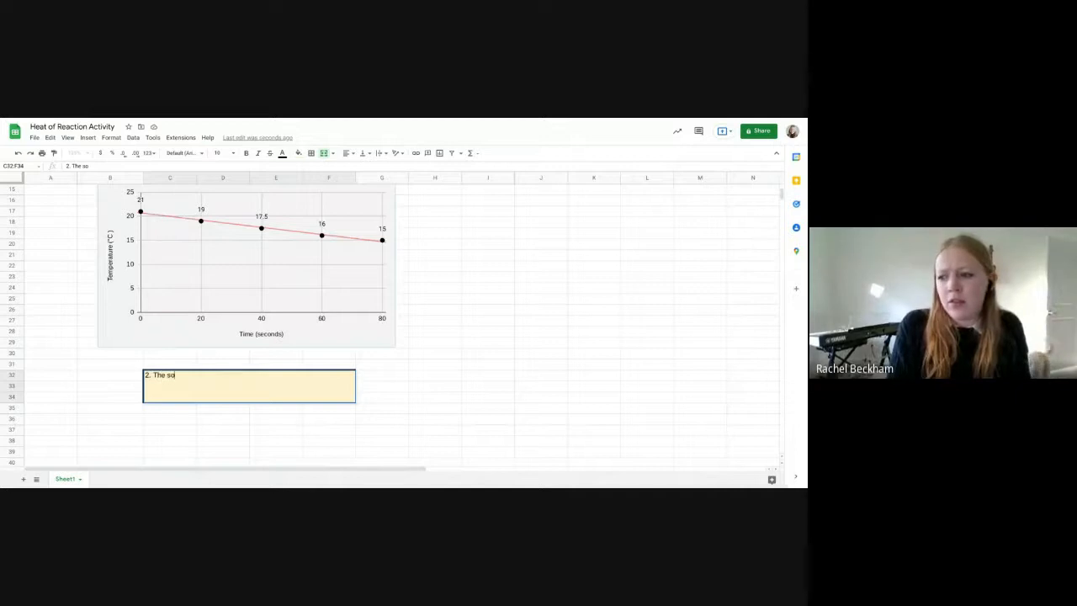
{"action": "type", "text": "dium thiosulfate graph was"}
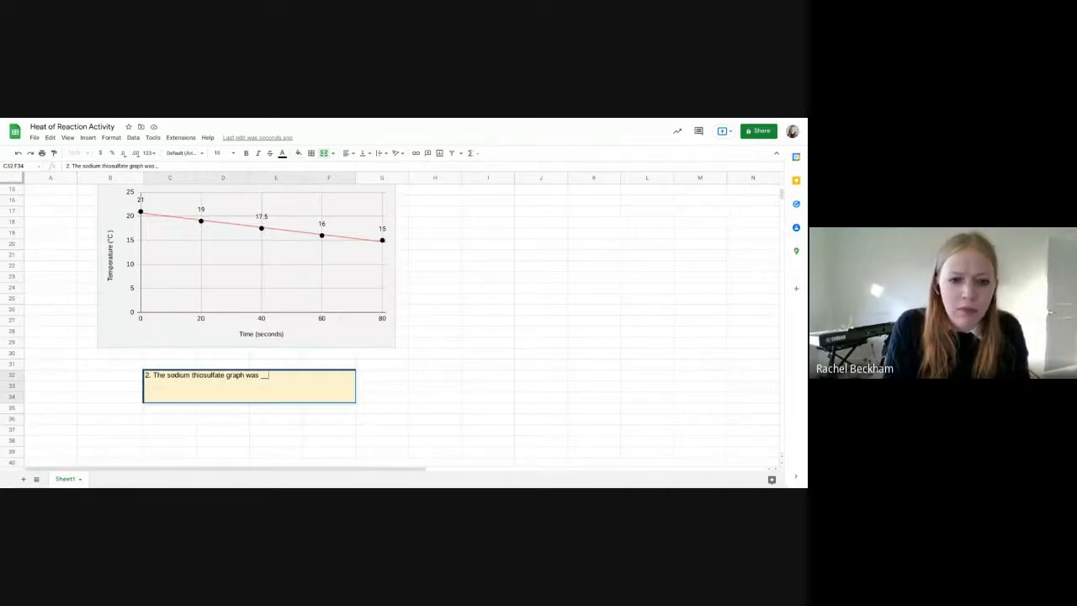
{"action": "type", "text": "______ because of _____."}
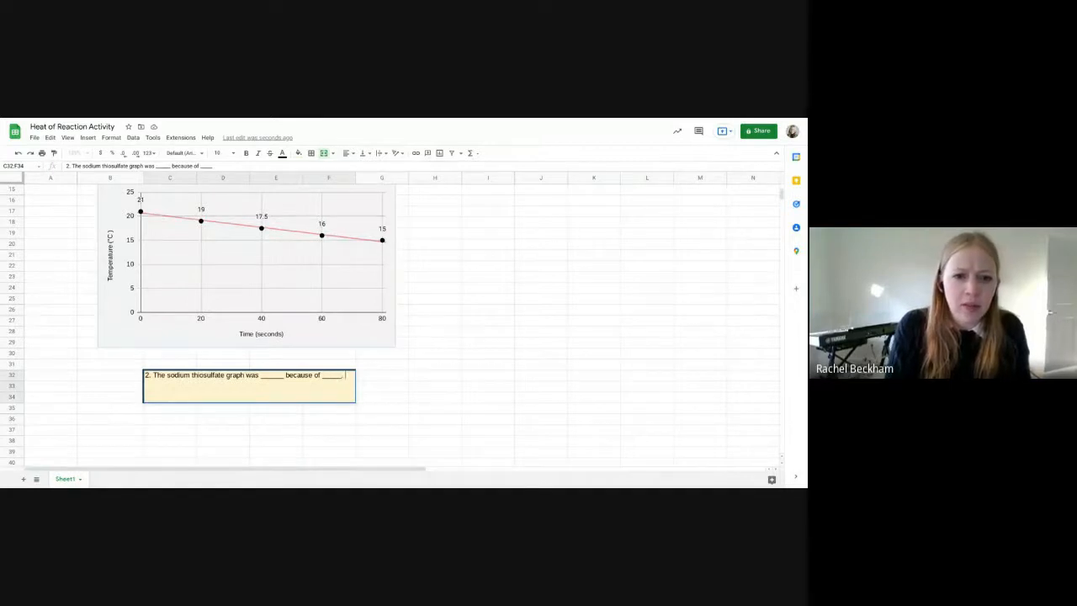
{"action": "key", "text": "Return"}
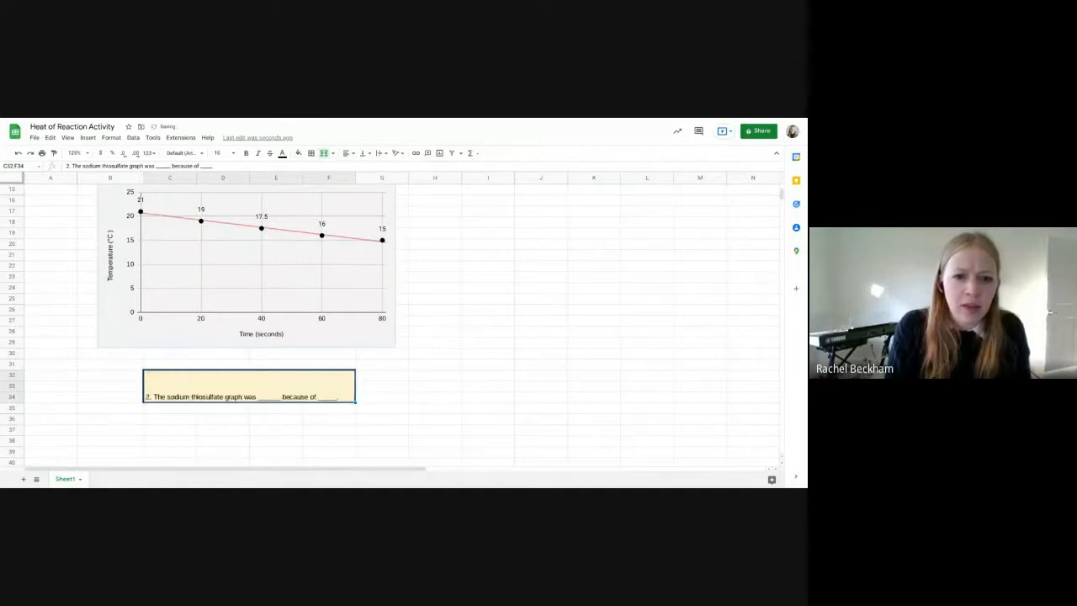
Step: Append "Endothermic reactions do blah blah blah." to the text in the merged yellow cell below the chart
{"action": "double_click", "coordinate": [341, 400]}
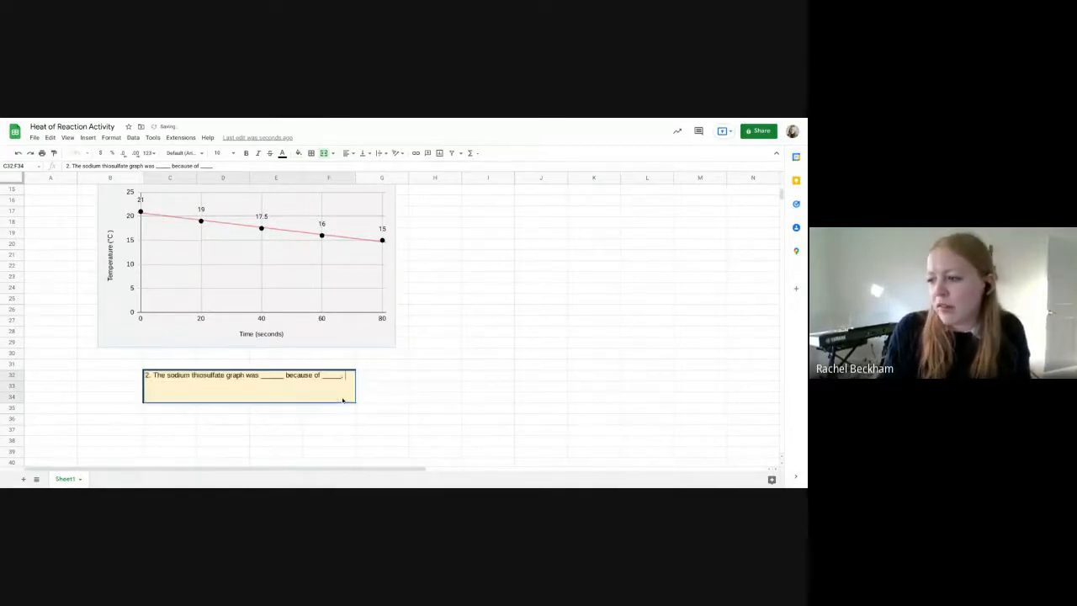
{"action": "type", "text": "Endothermic reactions do"}
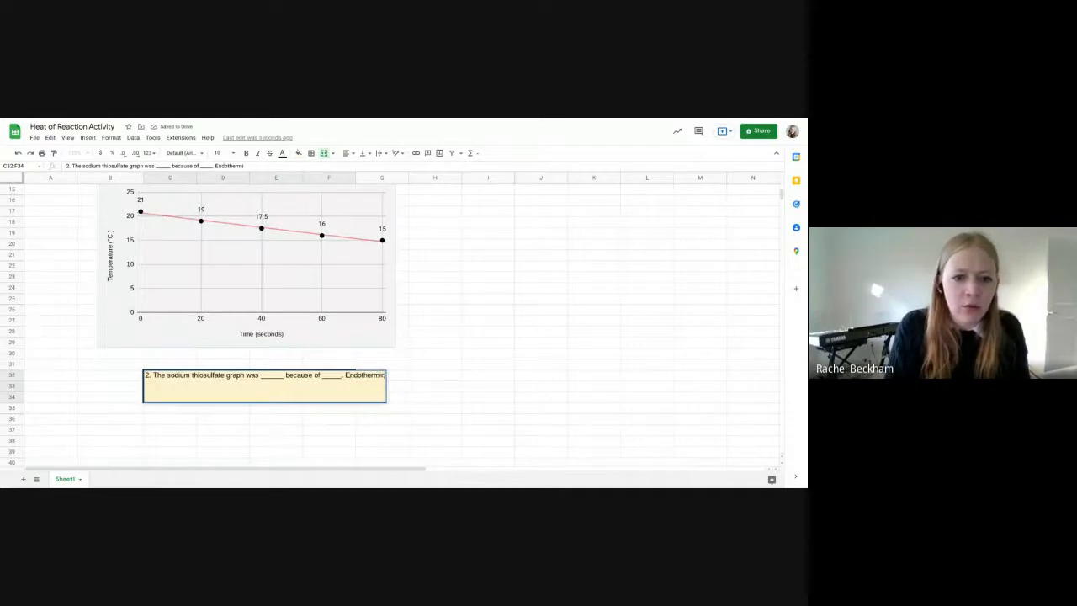
{"action": "type", "text": " blah blah blah. w"}
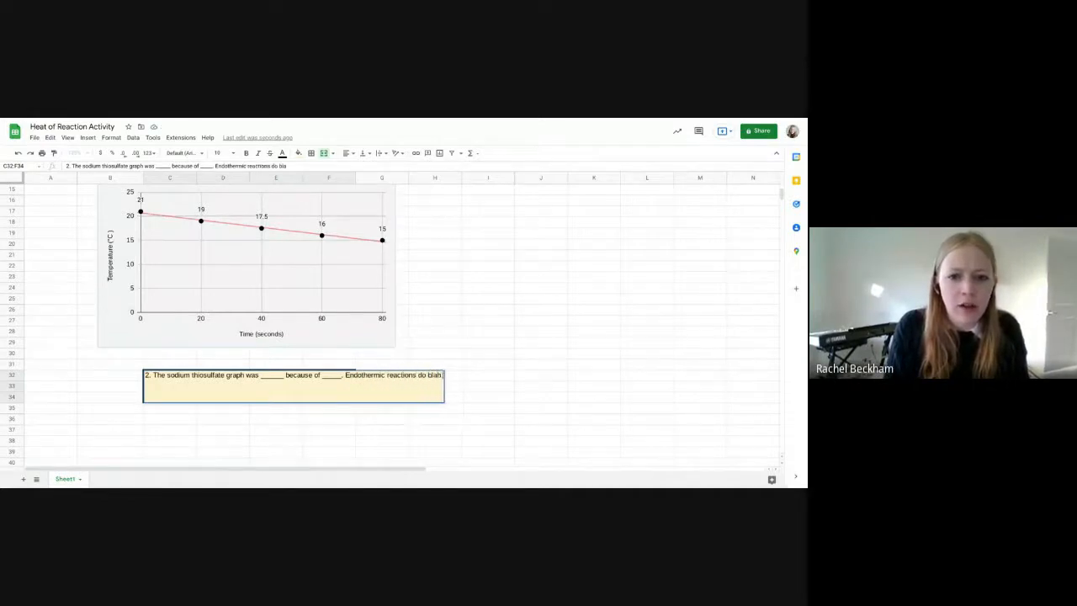
{"action": "key", "text": "BackSpace"}
{"action": "key", "text": "BackSpace"}
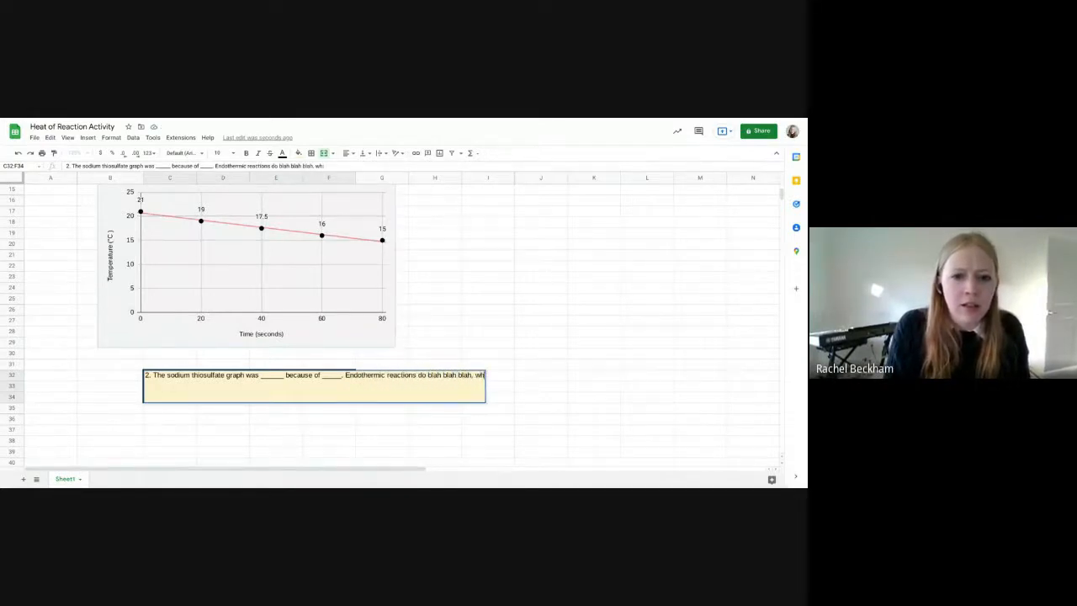
{"action": "key", "text": "Return"}
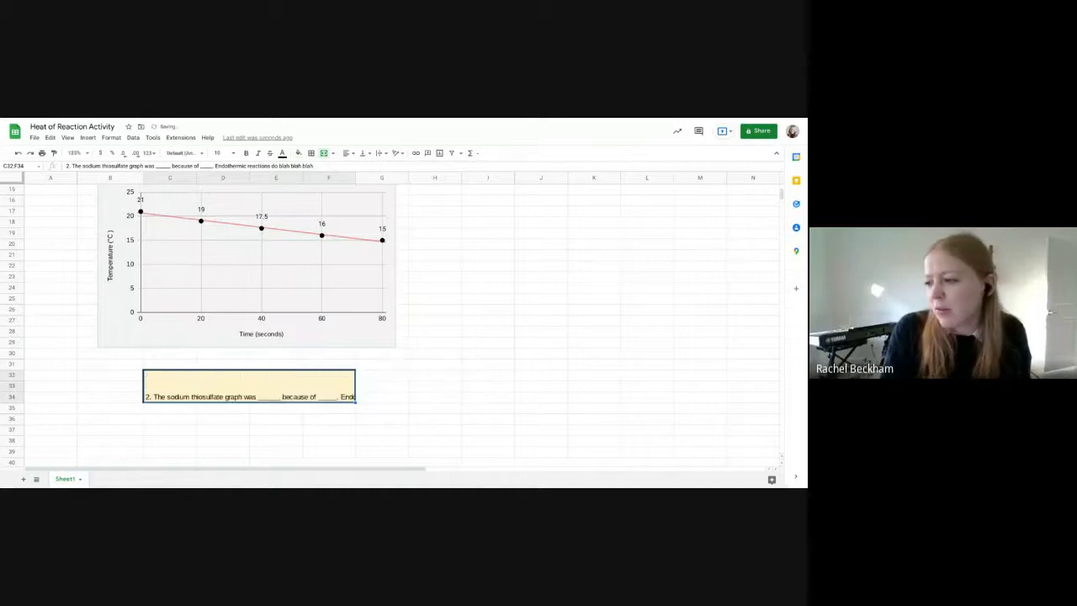
Step: Wrap the text in the merged yellow cell C32:F34
{"action": "double_click", "coordinate": [297, 390]}
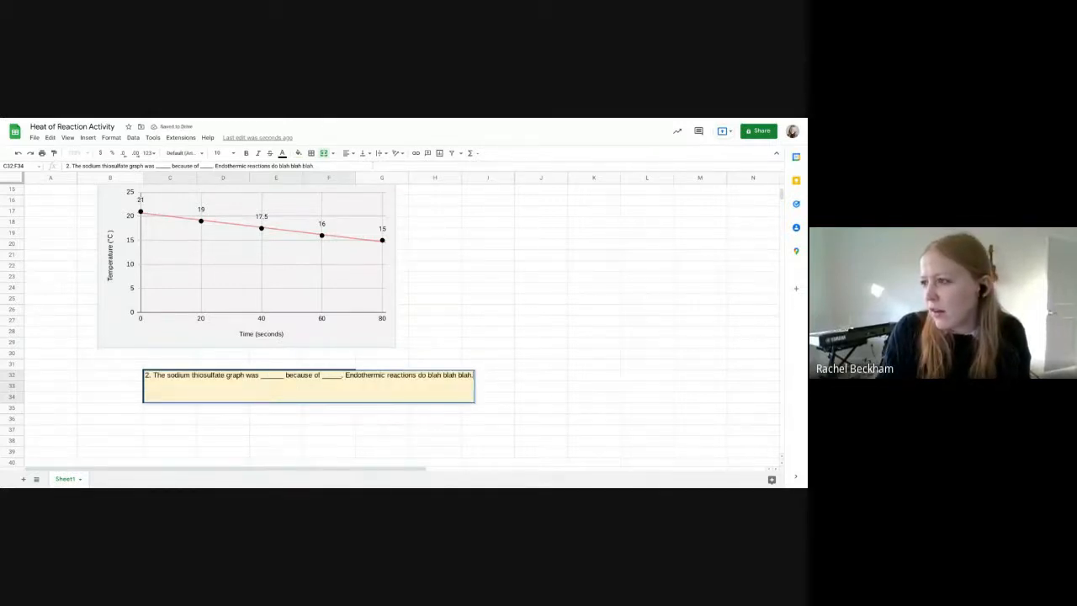
{"action": "left_click", "coordinate": [382, 155]}
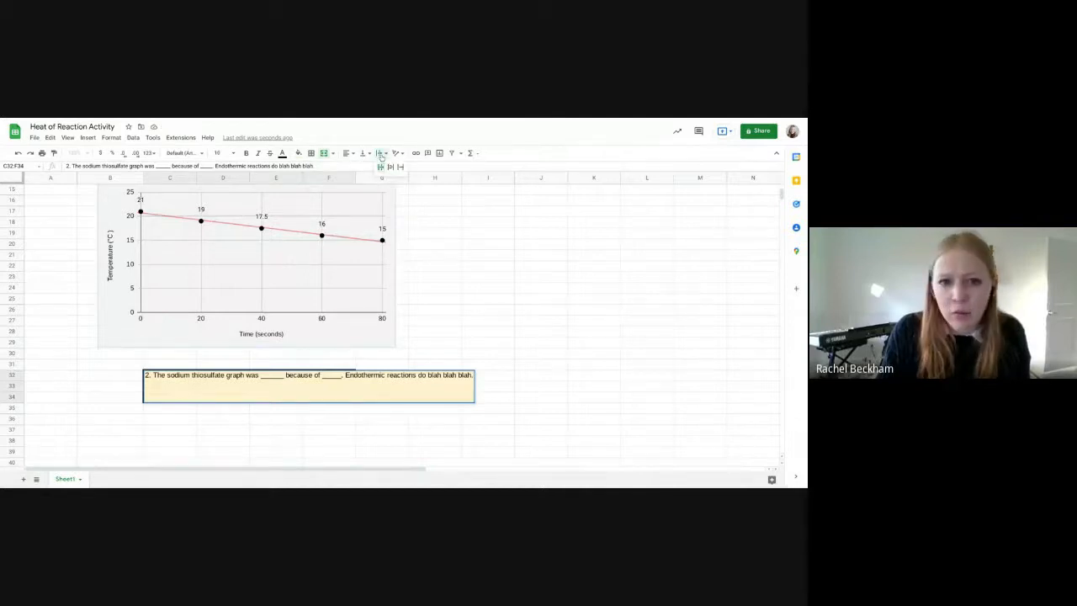
{"action": "left_click", "coordinate": [391, 170]}
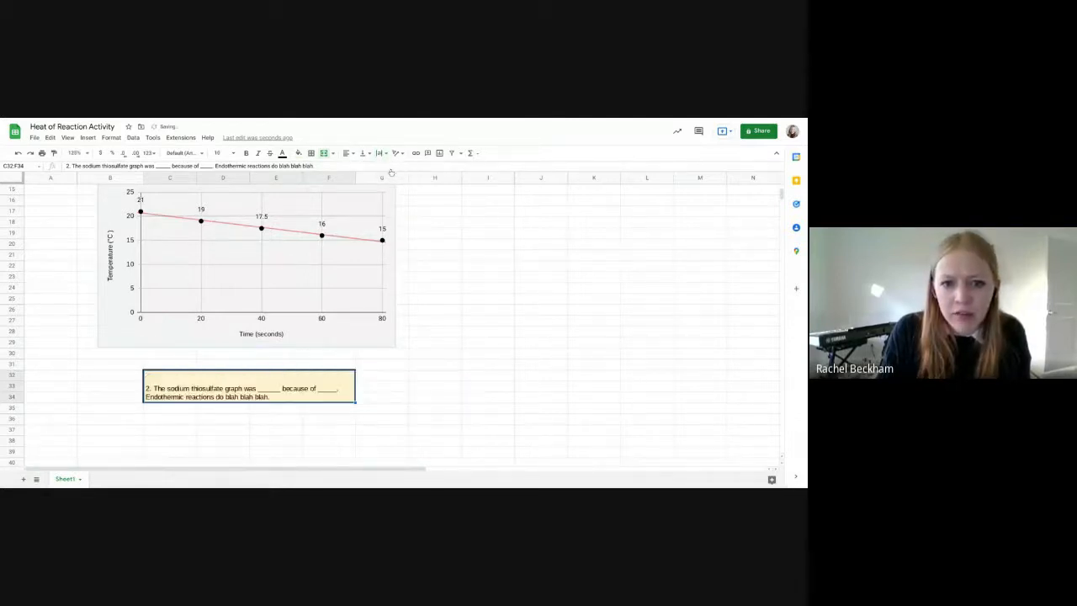
{"action": "double_click", "coordinate": [293, 390]}
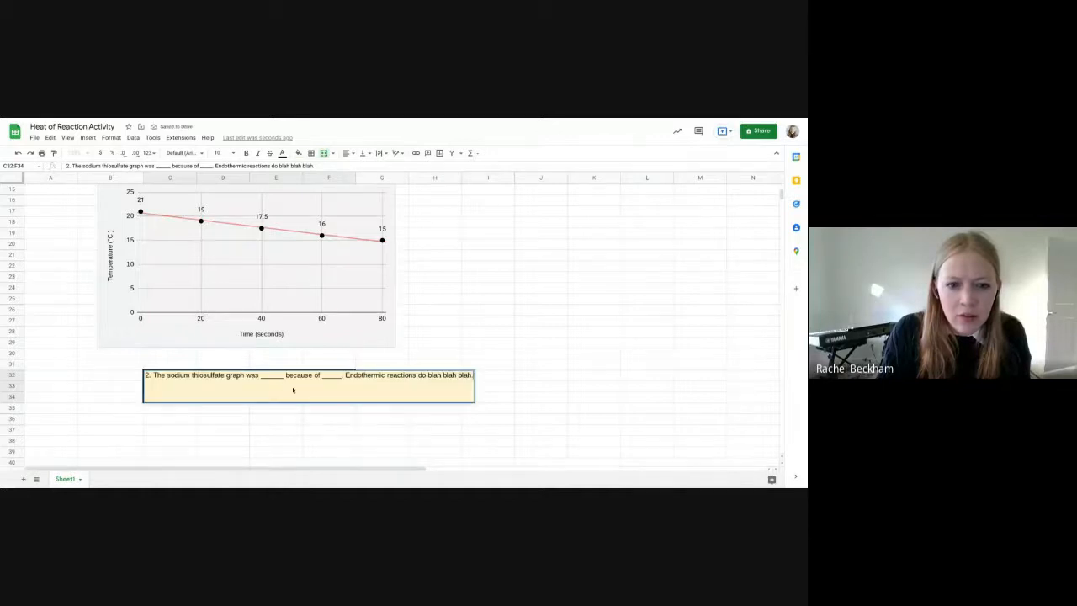
{"action": "left_click", "coordinate": [430, 344]}
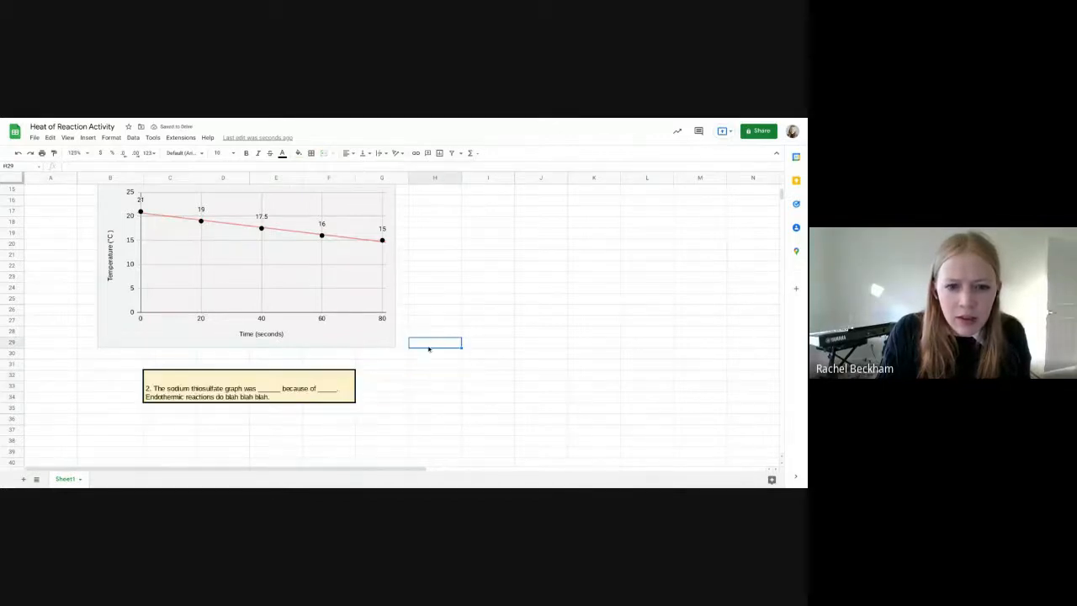
Step: Add a blank line after the answer text in the yellow cell C32:F34 to raise it off the lower border
{"action": "left_click", "coordinate": [259, 388]}
{"action": "double_click", "coordinate": [267, 394]}
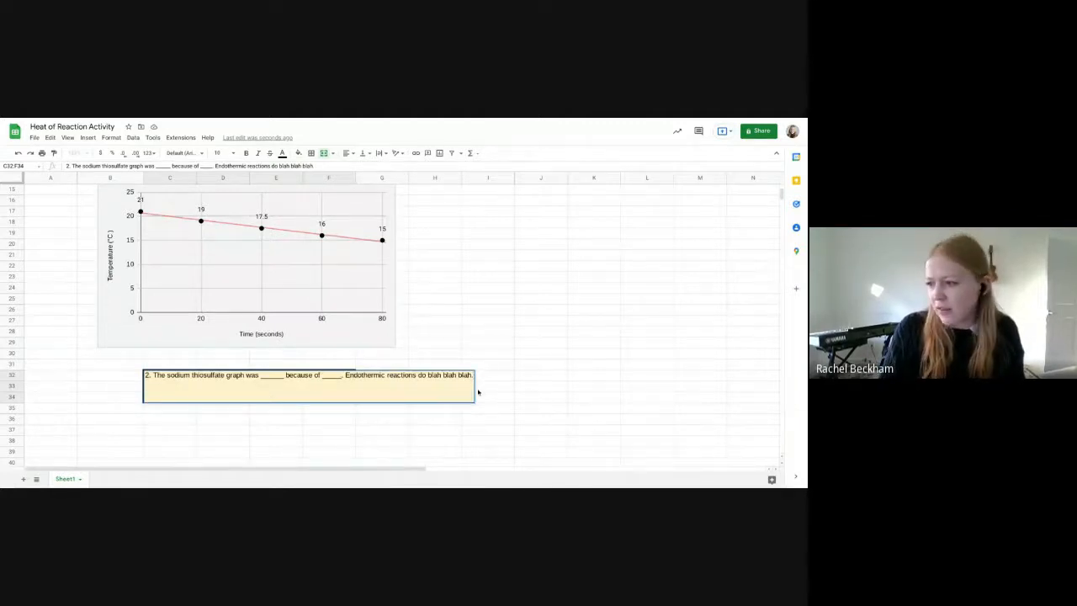
{"action": "left_click", "coordinate": [147, 375]}
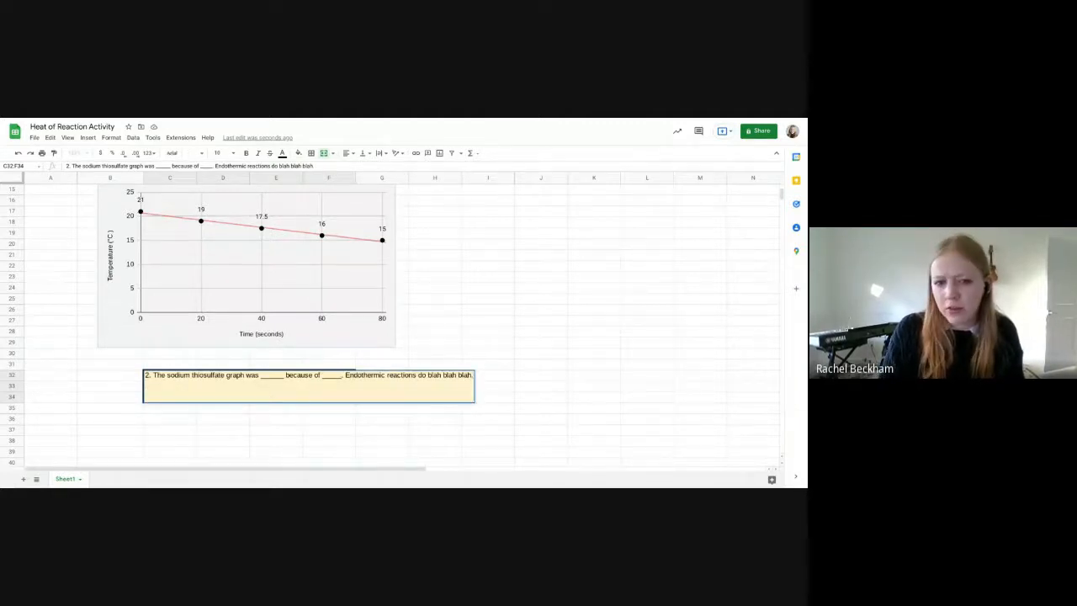
{"action": "left_click", "coordinate": [237, 431]}
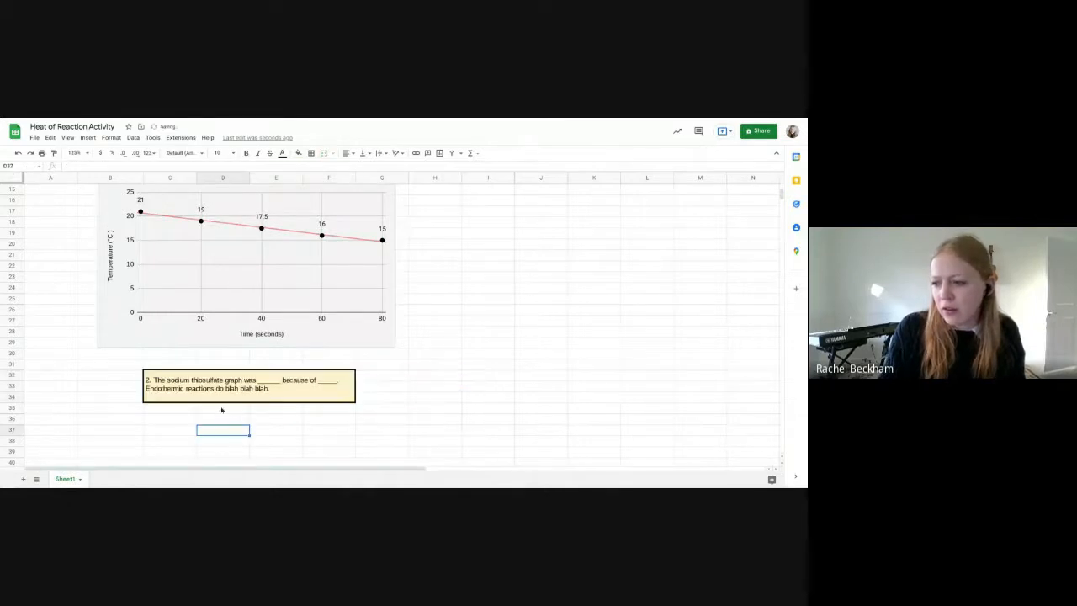
{"action": "double_click", "coordinate": [192, 381]}
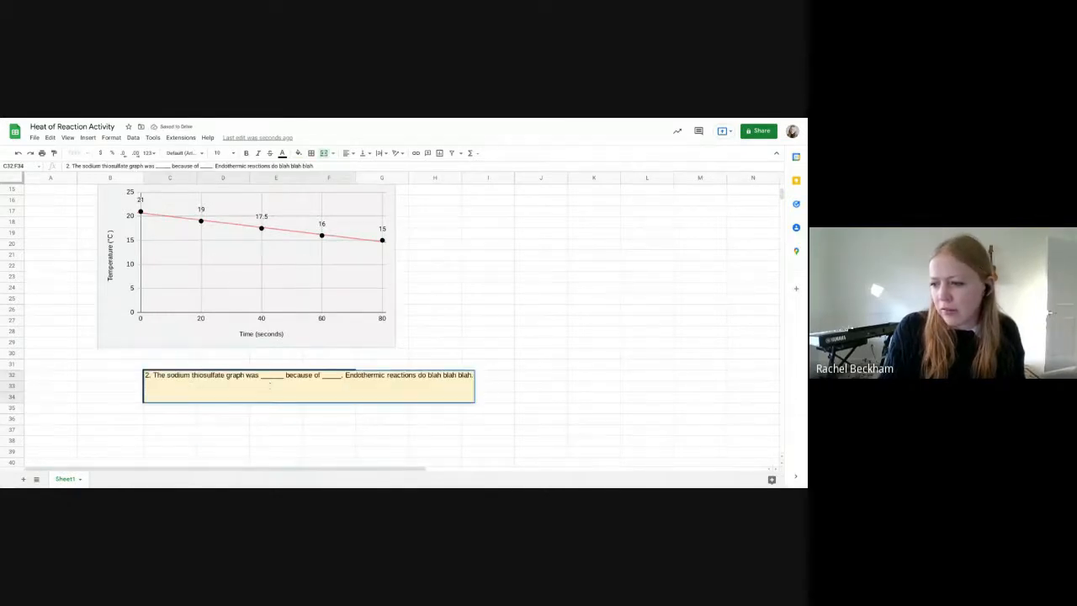
{"action": "left_click", "coordinate": [270, 386]}
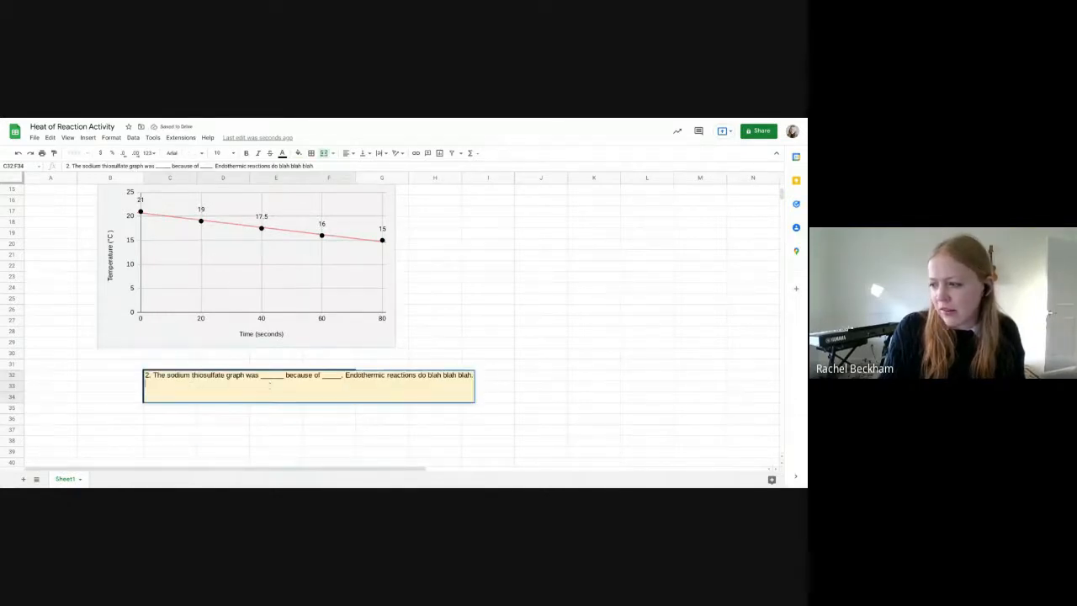
{"action": "left_click", "coordinate": [260, 442]}
{"action": "left_click", "coordinate": [220, 386]}
{"action": "double_click", "coordinate": [219, 386]}
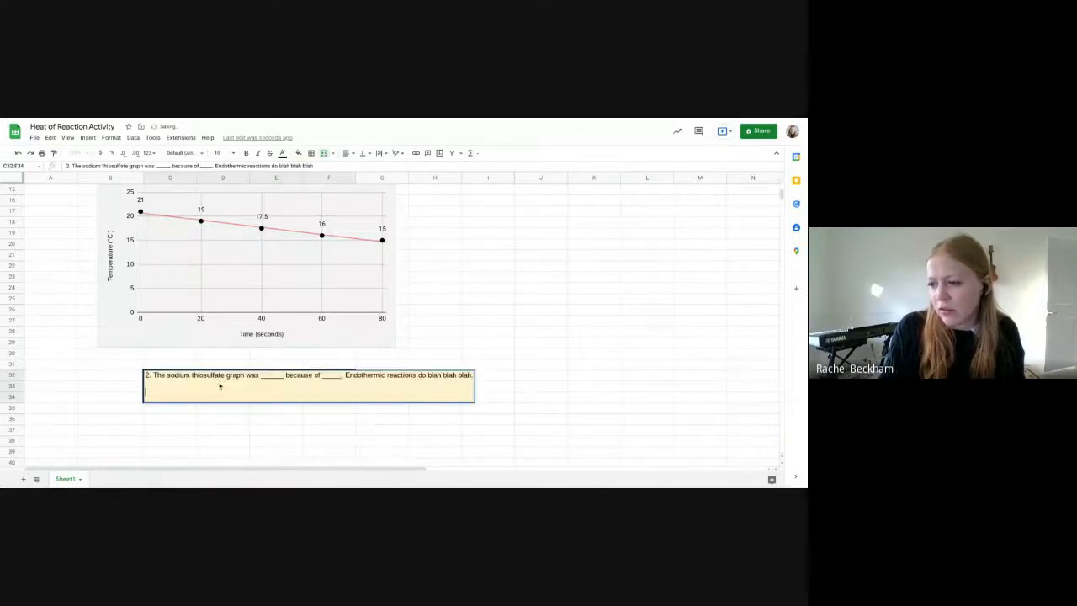
{"action": "left_click", "coordinate": [193, 435]}
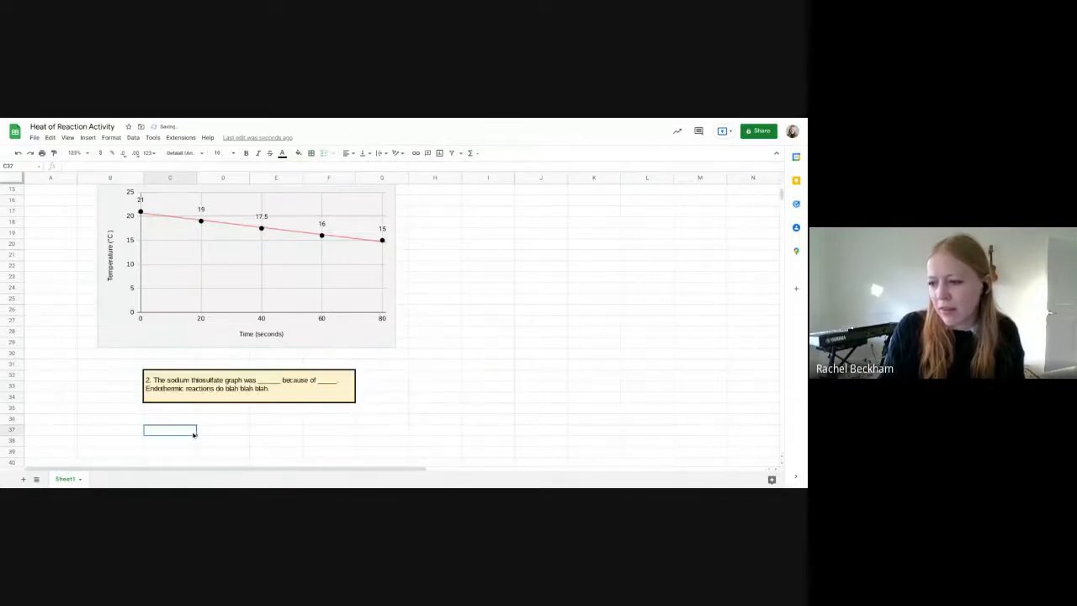
Step: Try centring the answer text horizontally in the yellow cell, and set it back to left alignment
{"action": "double_click", "coordinate": [252, 387]}
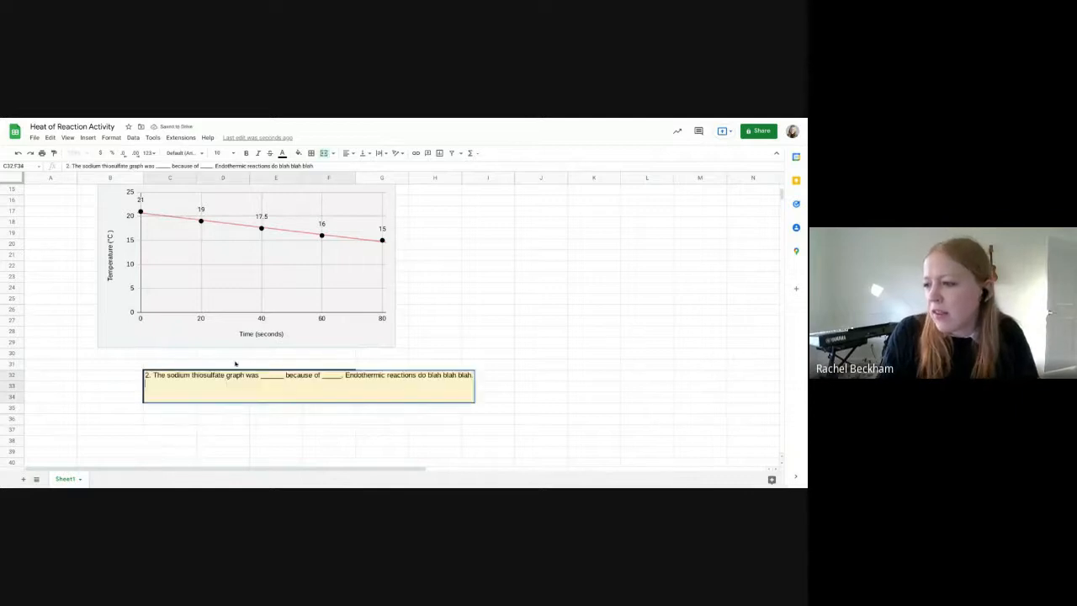
{"action": "left_click", "coordinate": [348, 153]}
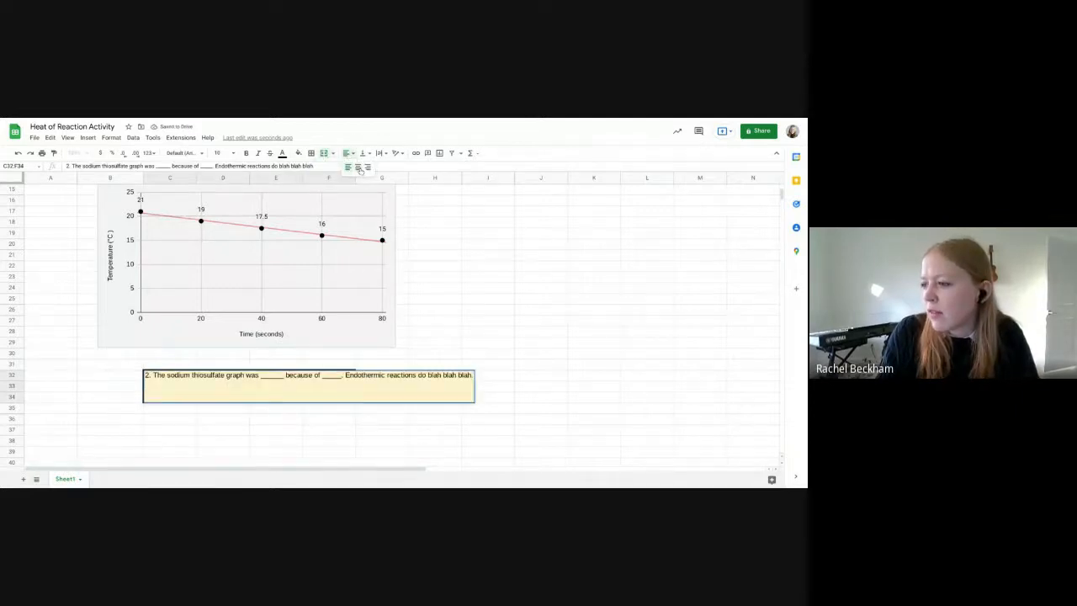
{"action": "left_click", "coordinate": [358, 168]}
{"action": "left_click", "coordinate": [474, 298]}
{"action": "left_click", "coordinate": [188, 400]}
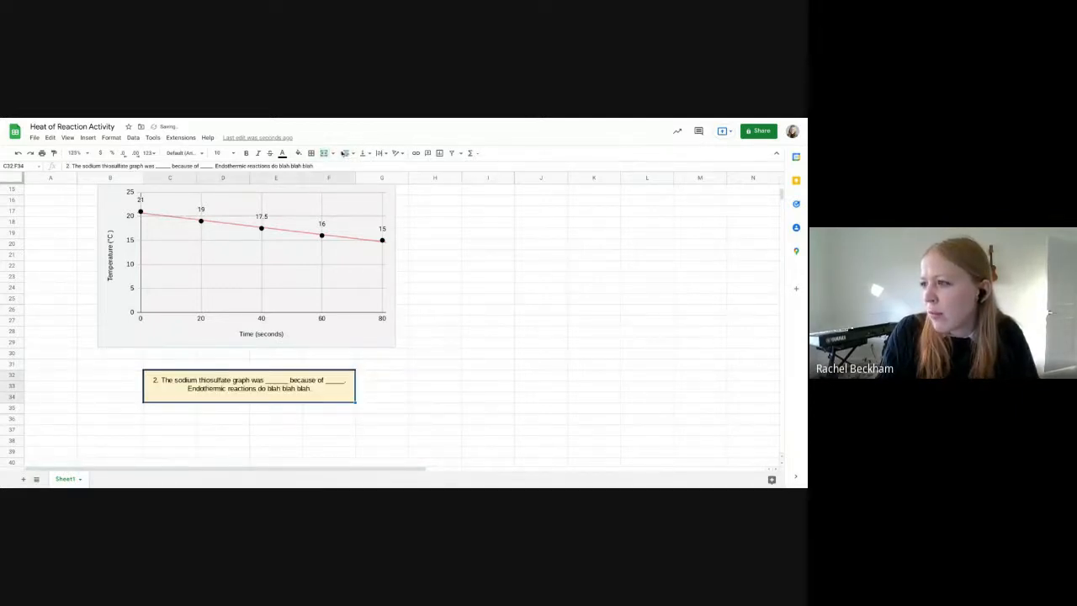
{"action": "left_click", "coordinate": [348, 153]}
{"action": "left_click", "coordinate": [347, 167]}
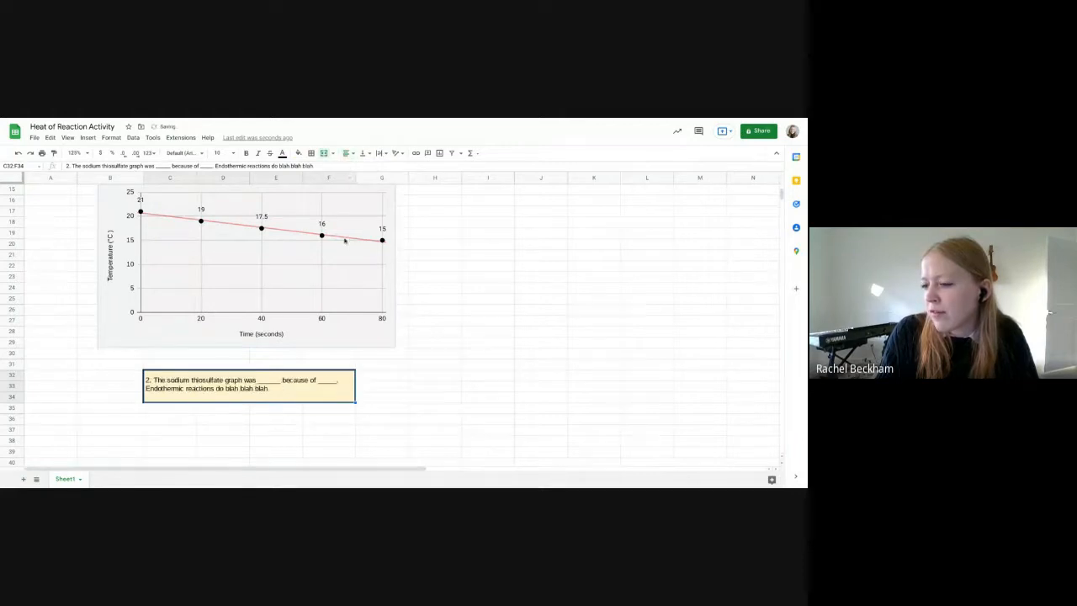
{"action": "left_click", "coordinate": [394, 420]}
{"action": "left_click", "coordinate": [220, 419]}
Step: Insert a scatter chart of the NaOH time and temperature data in C9:G10
{"action": "scroll", "coordinate": [214, 425], "scroll_direction": "up", "scroll_amount": 3}
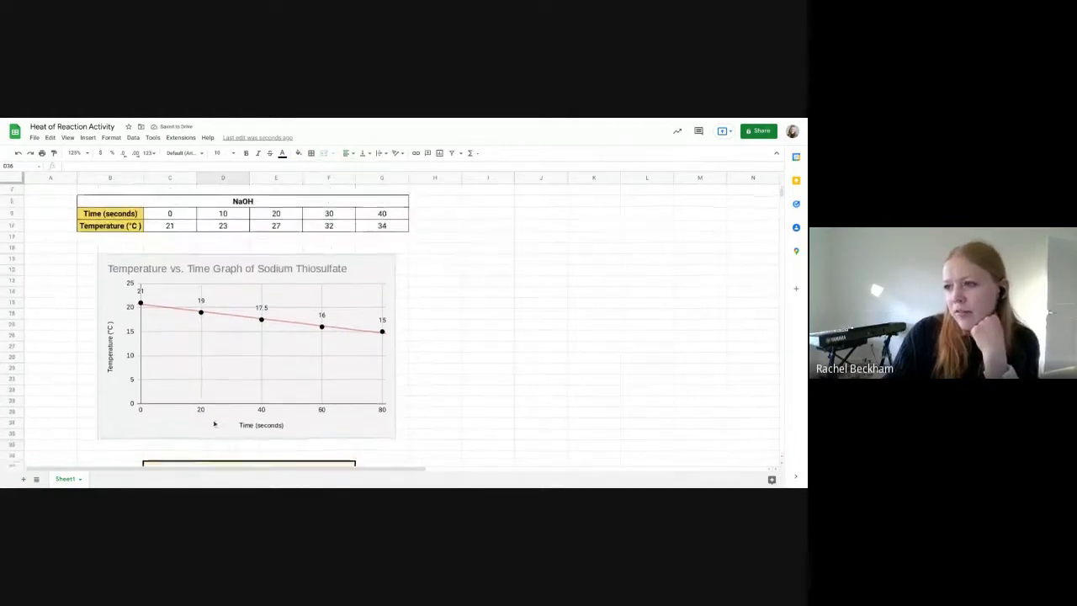
{"action": "scroll", "coordinate": [215, 425], "scroll_direction": "up", "scroll_amount": 2}
{"action": "scroll", "coordinate": [202, 404], "scroll_direction": "down", "scroll_amount": 2}
{"action": "scroll", "coordinate": [196, 389], "scroll_direction": "up", "scroll_amount": 2}
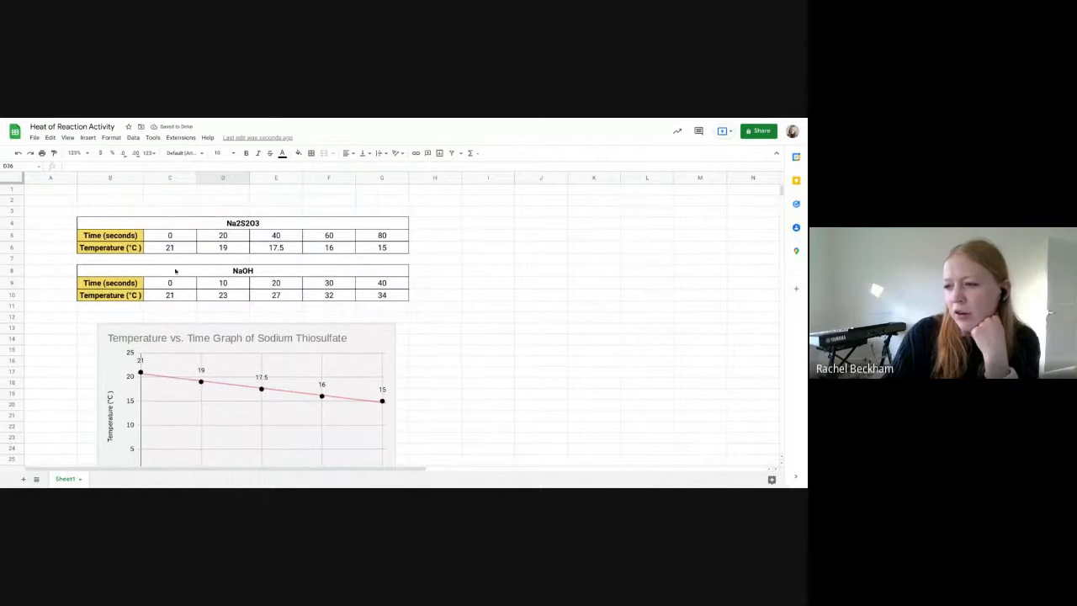
{"action": "left_click_drag", "start_coordinate": [169, 283], "coordinate": [380, 294]}
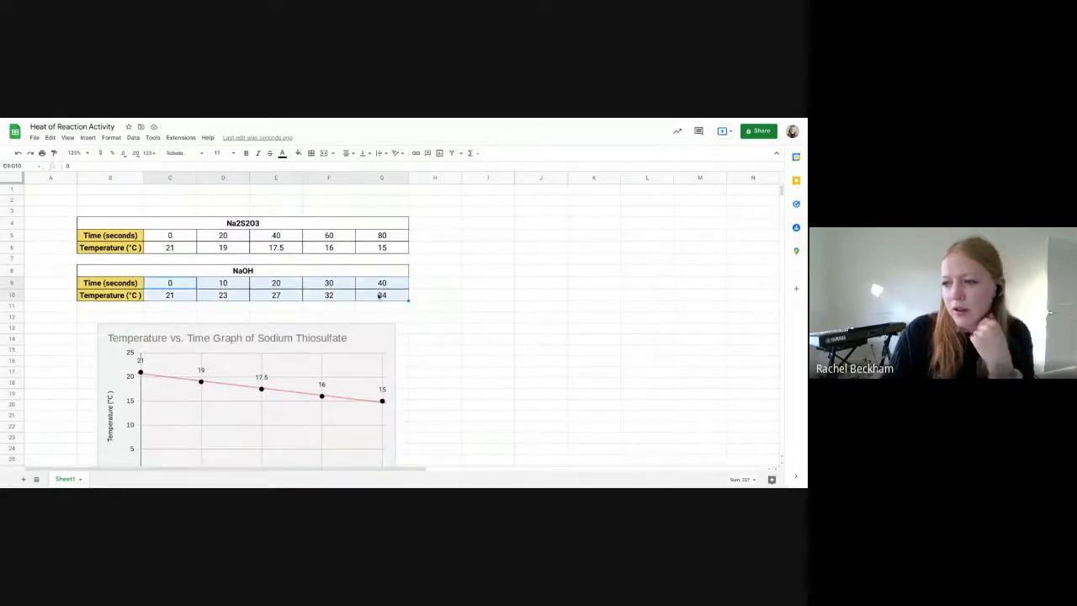
{"action": "left_click", "coordinate": [87, 137]}
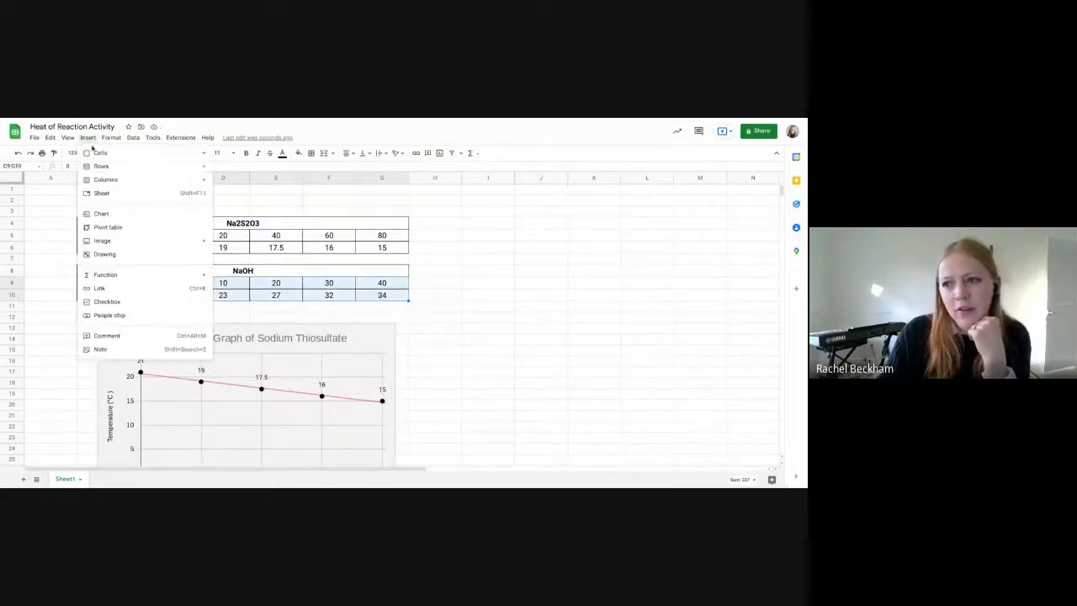
{"action": "left_click", "coordinate": [127, 213]}
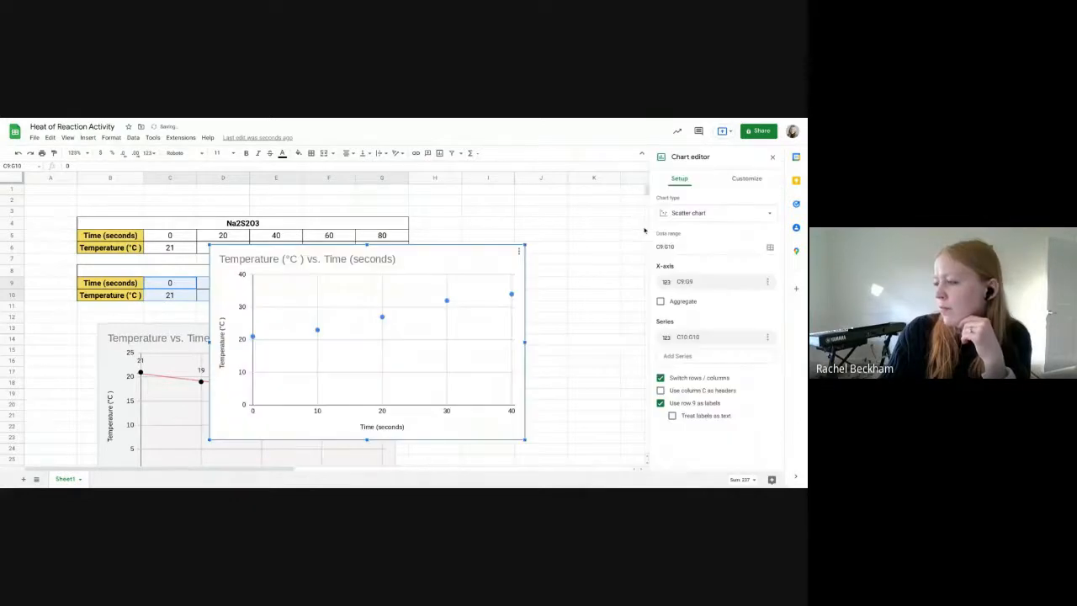
Step: Retitle the NaOH chart "Temperature vs. Time of NaOH" and delete the chart
{"action": "left_click", "coordinate": [271, 261]}
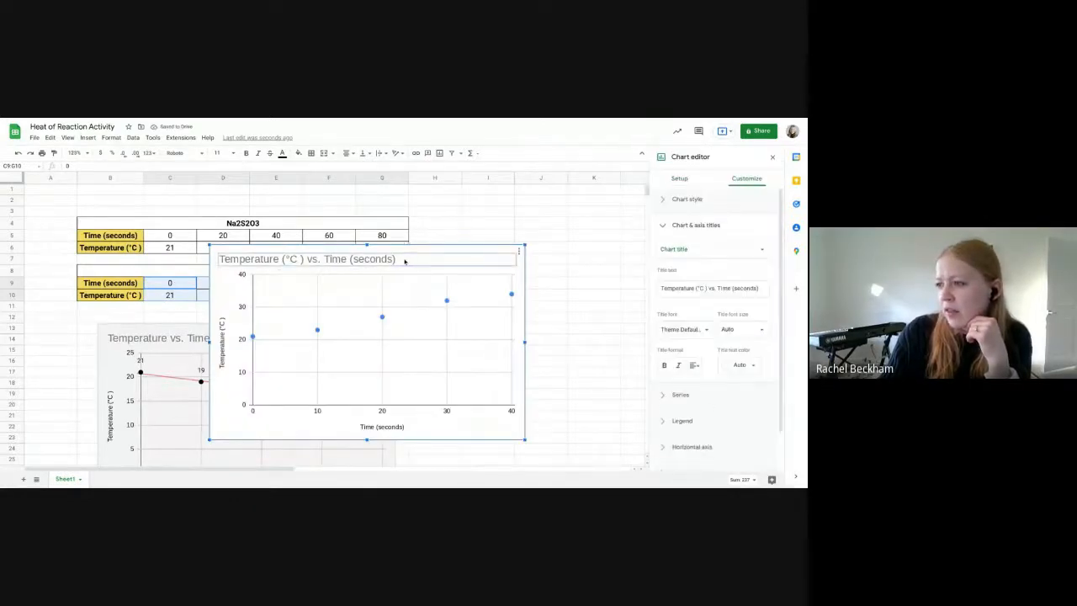
{"action": "double_click", "coordinate": [371, 259]}
{"action": "key", "text": "BackSpace"}
{"action": "key", "text": "Delete"}
{"action": "key", "text": "BackSpace"}
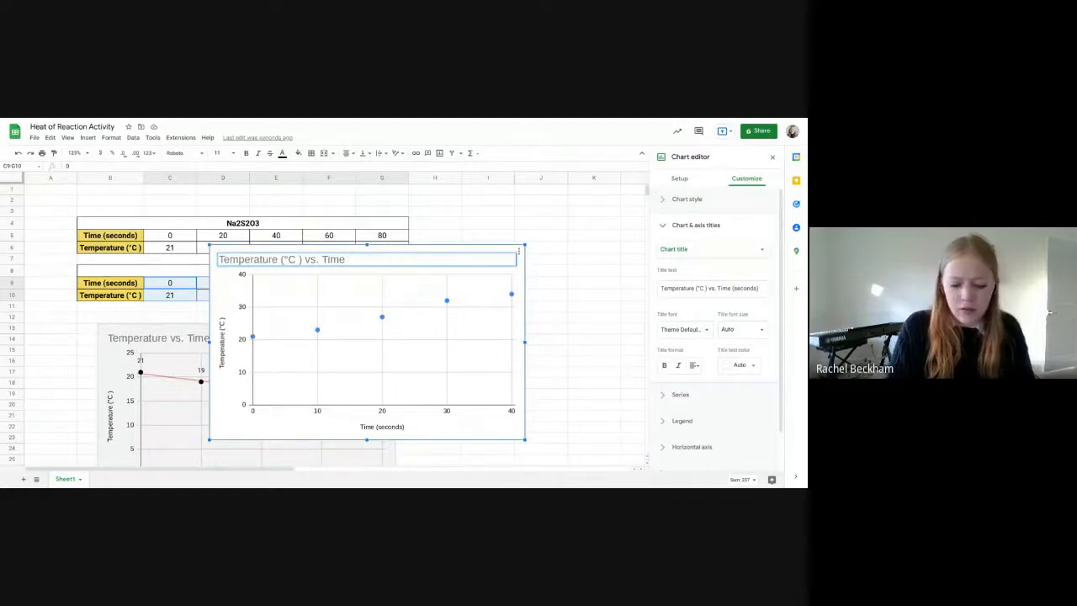
{"action": "type", "text": "of NaOH"}
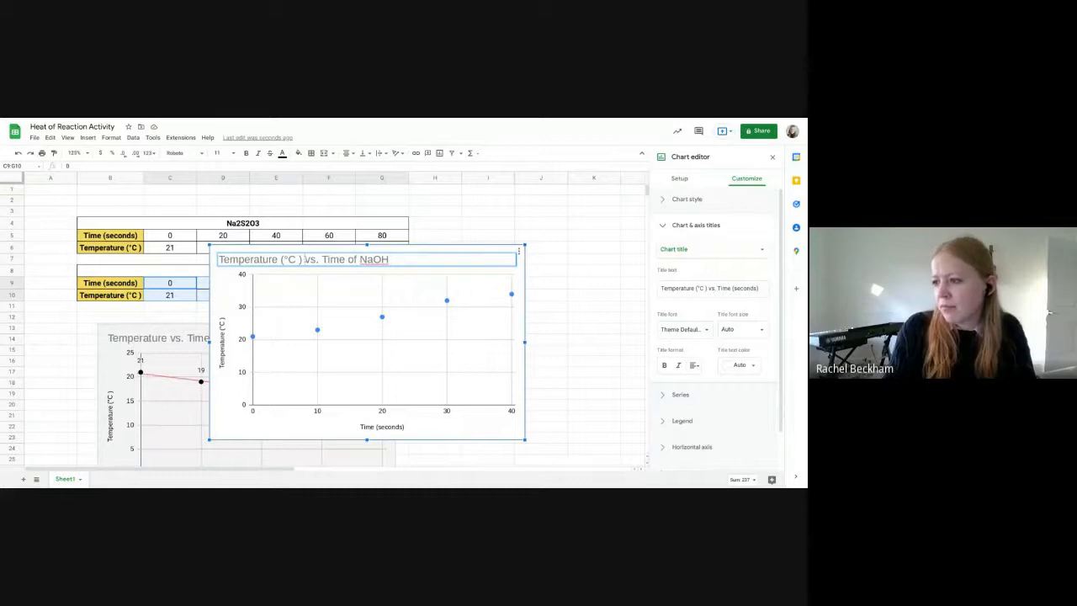
{"action": "left_click", "coordinate": [303, 259]}
{"action": "key", "text": "BackSpace"}
{"action": "key", "text": "BackSpace"}
{"action": "key", "text": "BackSpace"}
{"action": "key", "text": "BackSpace"}
{"action": "key", "text": "BackSpace"}
{"action": "key", "text": "BackSpace"}
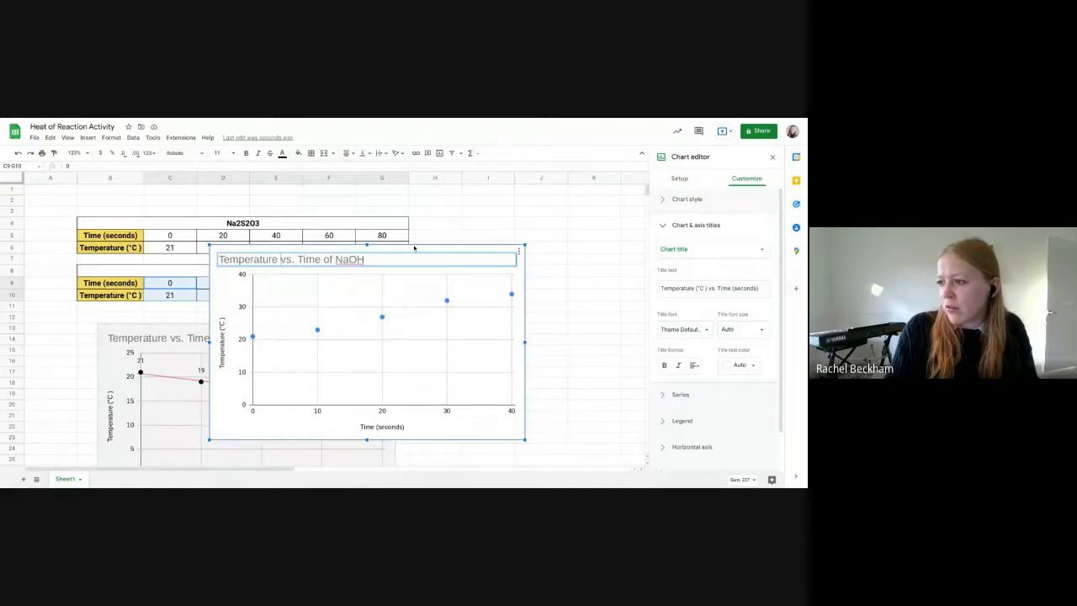
{"action": "key", "text": "Escape"}
{"action": "key", "text": "Delete"}
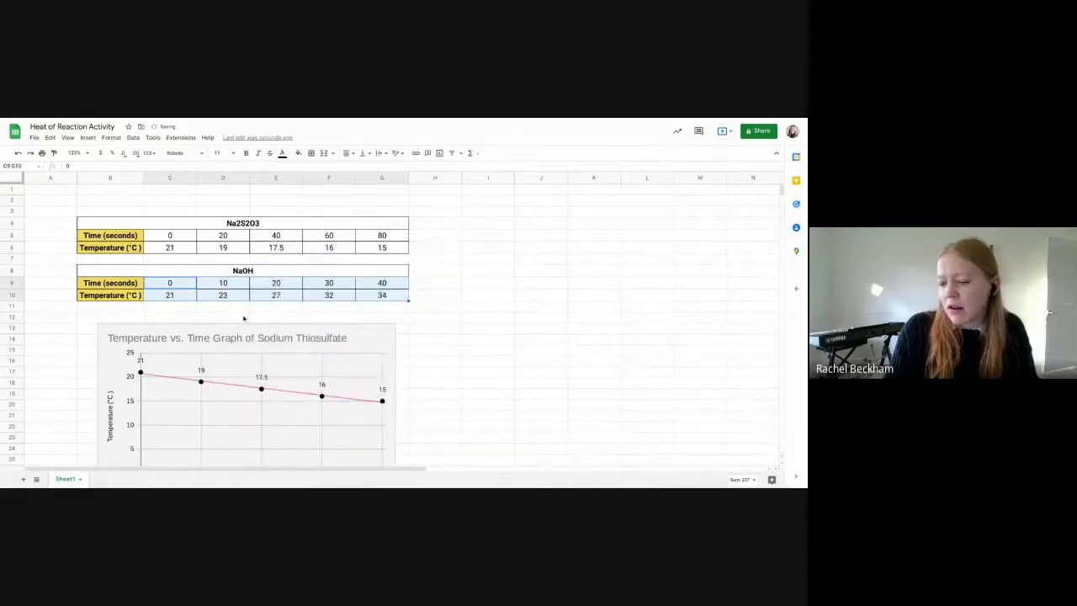
Step: Review the data tables, the sodium thiosulfate chart, the yellow answer box and the empty range H13:J23 beside the chart
{"action": "scroll", "coordinate": [243, 318], "scroll_direction": "down", "scroll_amount": 5}
{"action": "scroll", "coordinate": [250, 303], "scroll_direction": "up", "scroll_amount": 2}
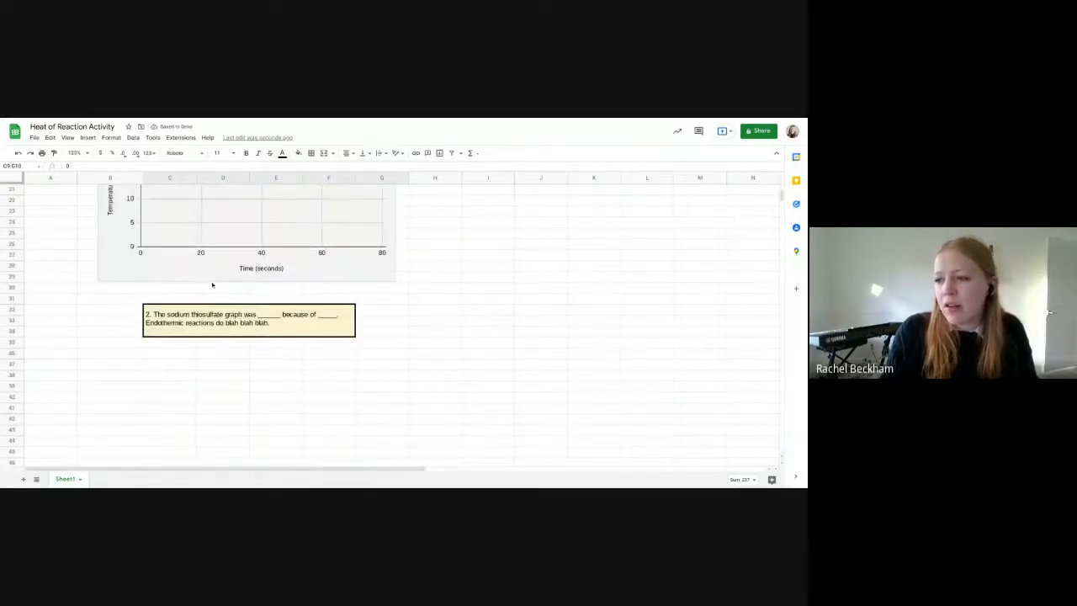
{"action": "scroll", "coordinate": [212, 285], "scroll_direction": "up", "scroll_amount": 4}
{"action": "scroll", "coordinate": [185, 337], "scroll_direction": "down", "scroll_amount": 3}
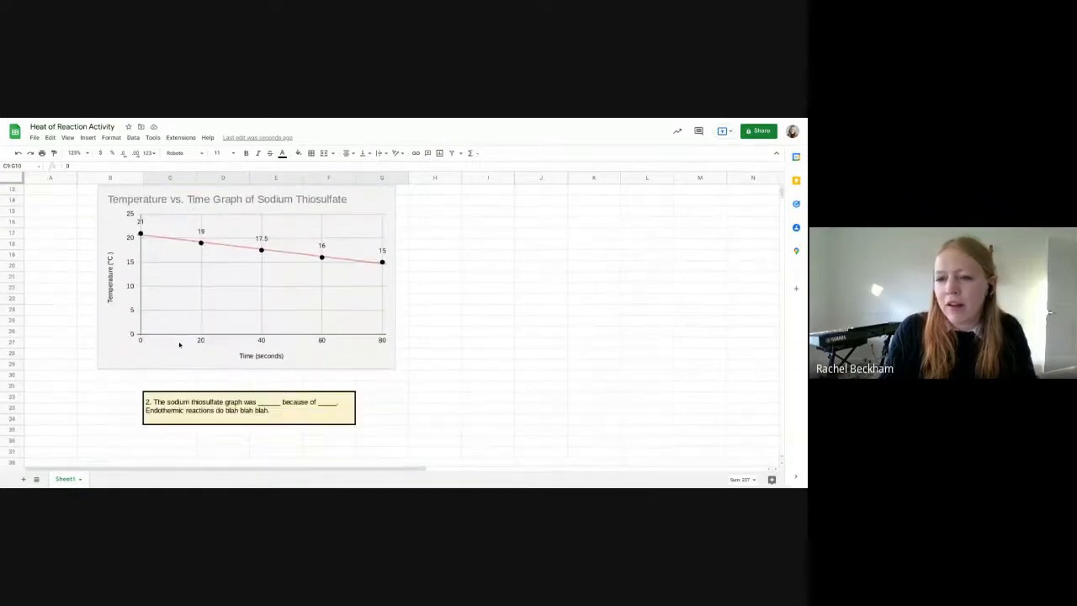
{"action": "scroll", "coordinate": [179, 344], "scroll_direction": "down", "scroll_amount": 1}
{"action": "scroll", "coordinate": [252, 277], "scroll_direction": "up", "scroll_amount": 4}
{"action": "scroll", "coordinate": [346, 280], "scroll_direction": "down", "scroll_amount": 3}
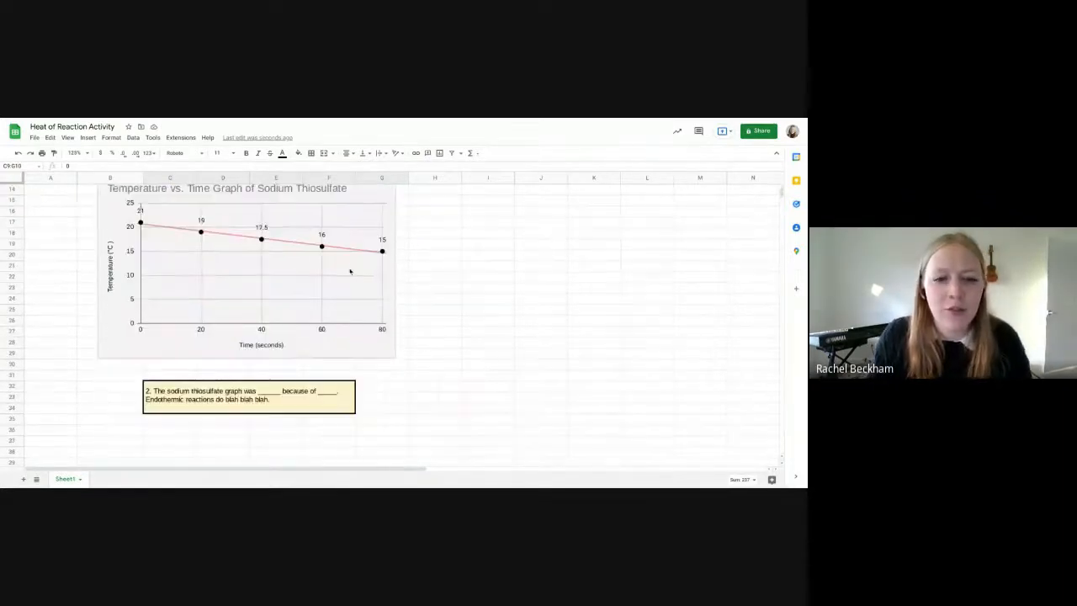
{"action": "scroll", "coordinate": [345, 268], "scroll_direction": "up", "scroll_amount": 4}
{"action": "scroll", "coordinate": [286, 269], "scroll_direction": "down", "scroll_amount": 3}
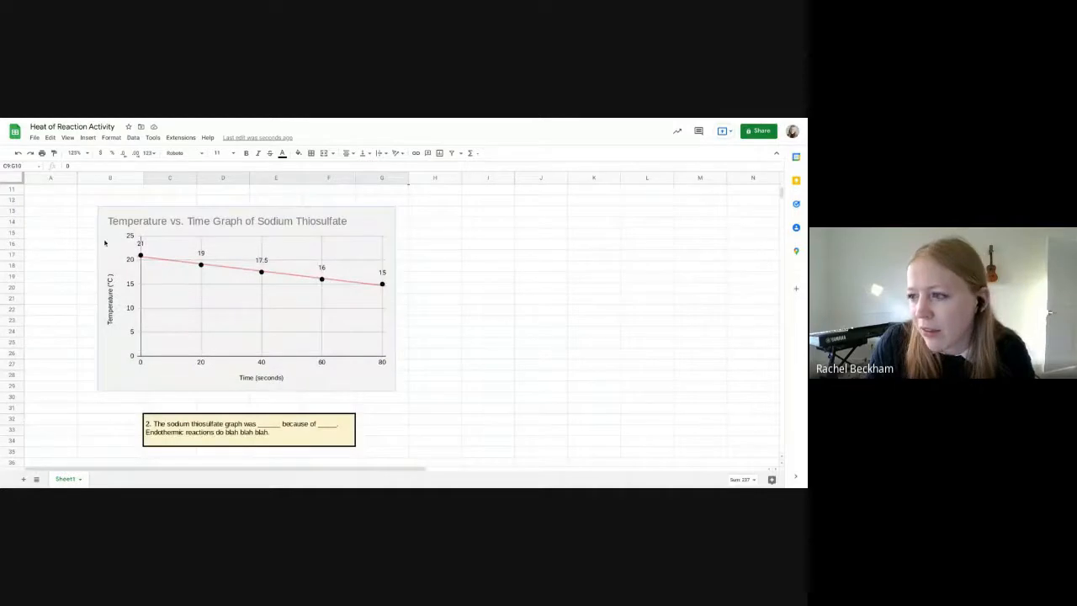
{"action": "left_click", "coordinate": [121, 431]}
{"action": "left_click", "coordinate": [127, 399]}
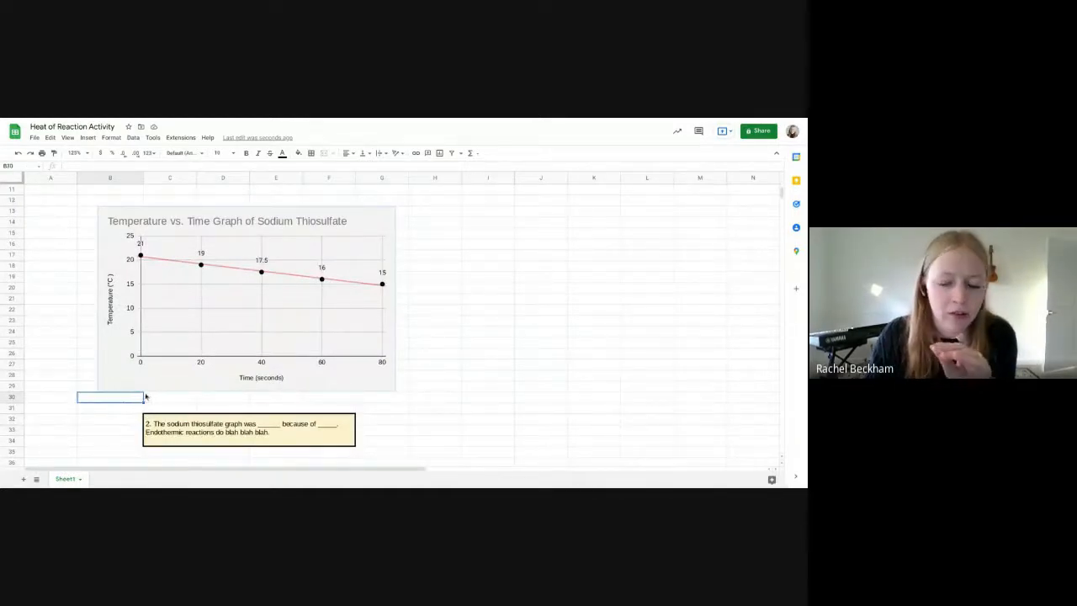
{"action": "scroll", "coordinate": [146, 399], "scroll_direction": "down", "scroll_amount": 1}
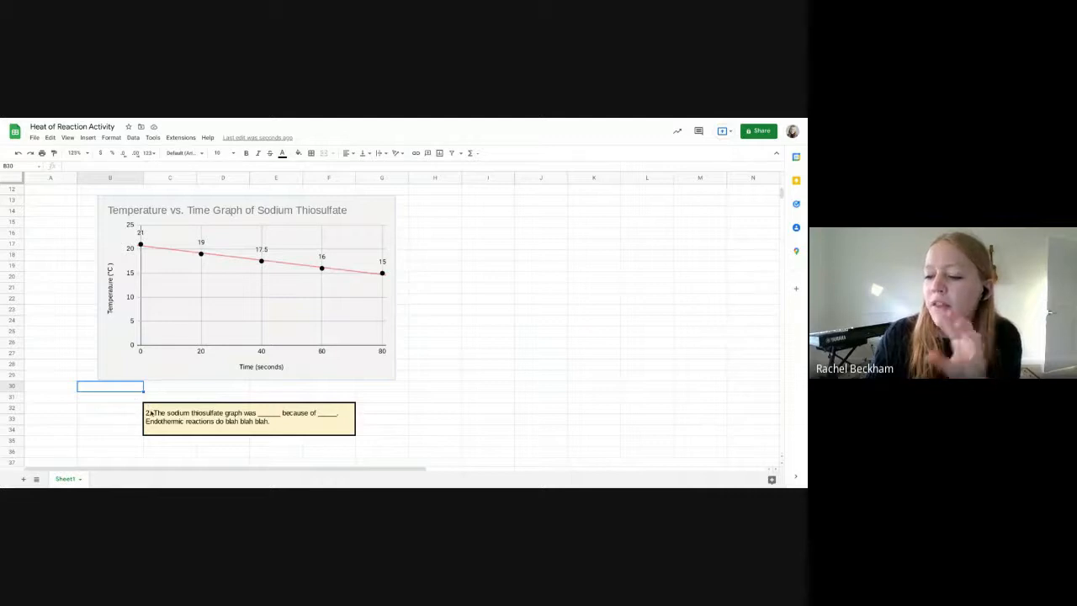
{"action": "left_click", "coordinate": [151, 413]}
{"action": "scroll", "coordinate": [294, 353], "scroll_direction": "up", "scroll_amount": 4}
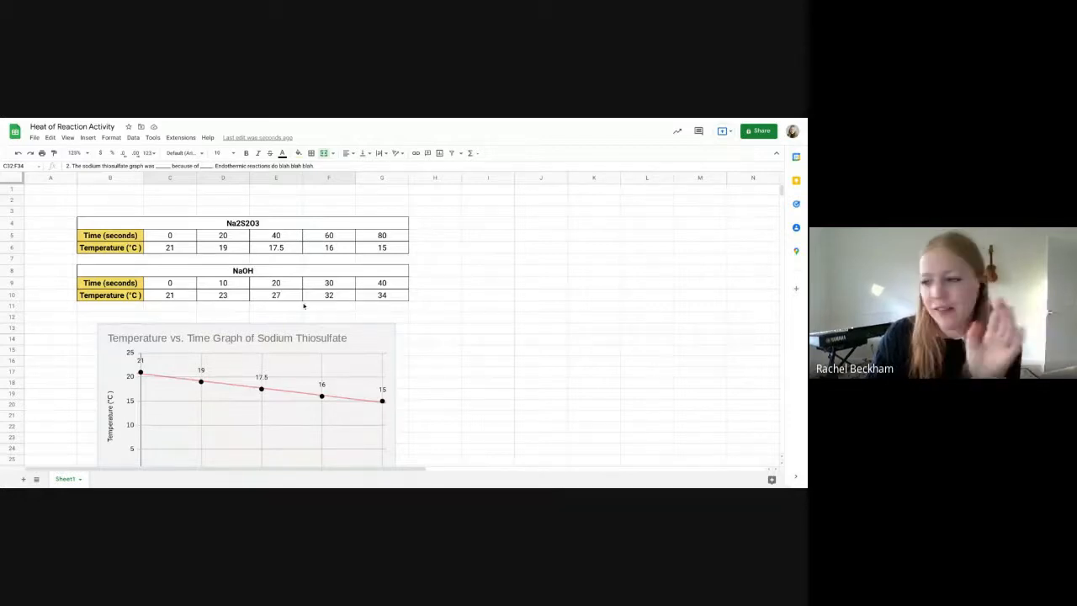
{"action": "left_click", "coordinate": [446, 352]}
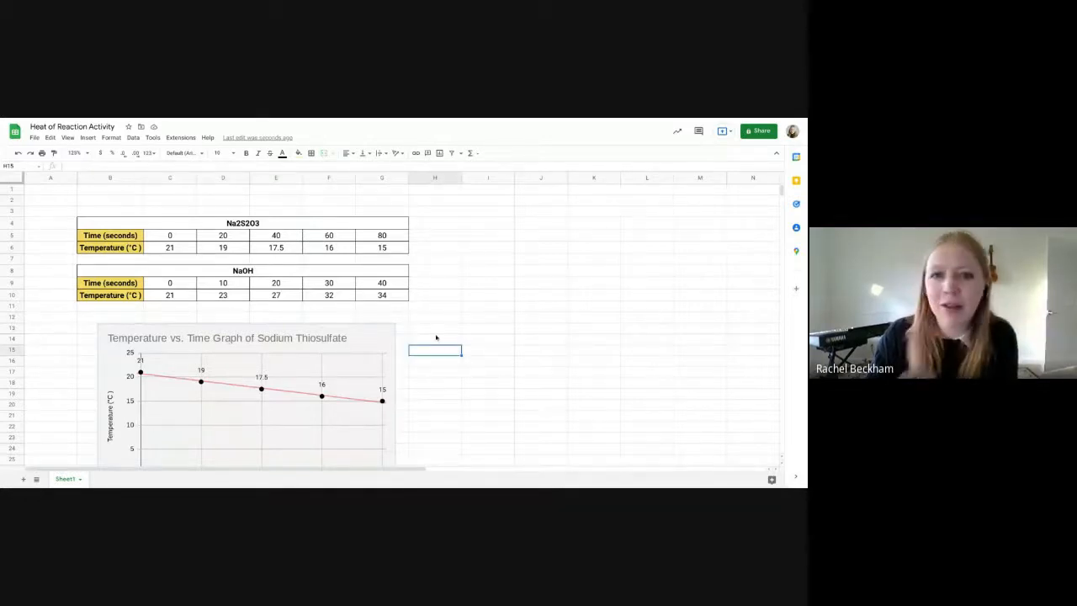
{"action": "left_click_drag", "start_coordinate": [436, 328], "coordinate": [489, 443]}
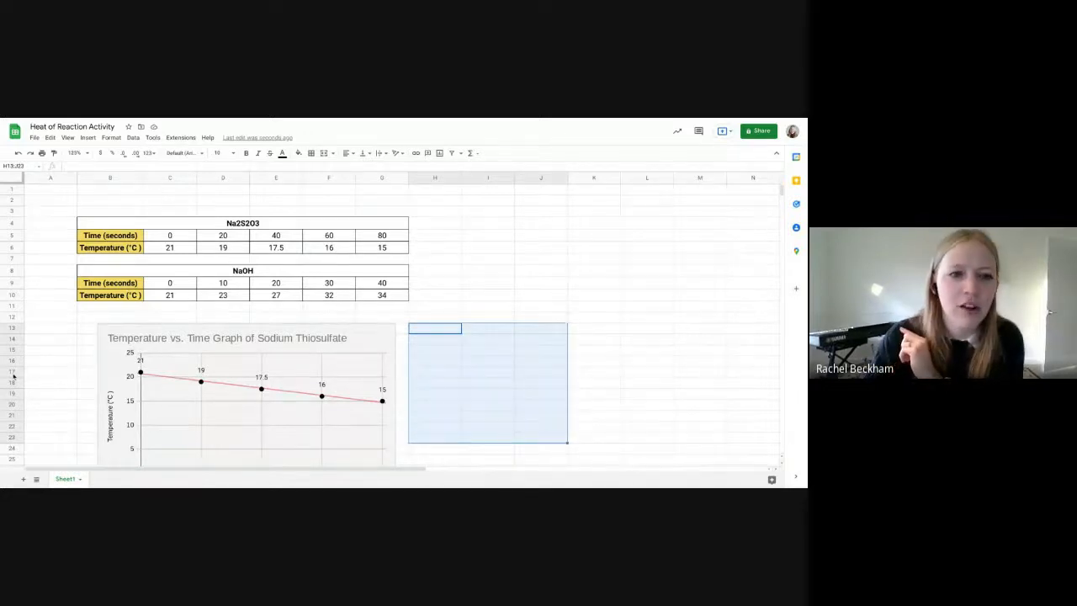